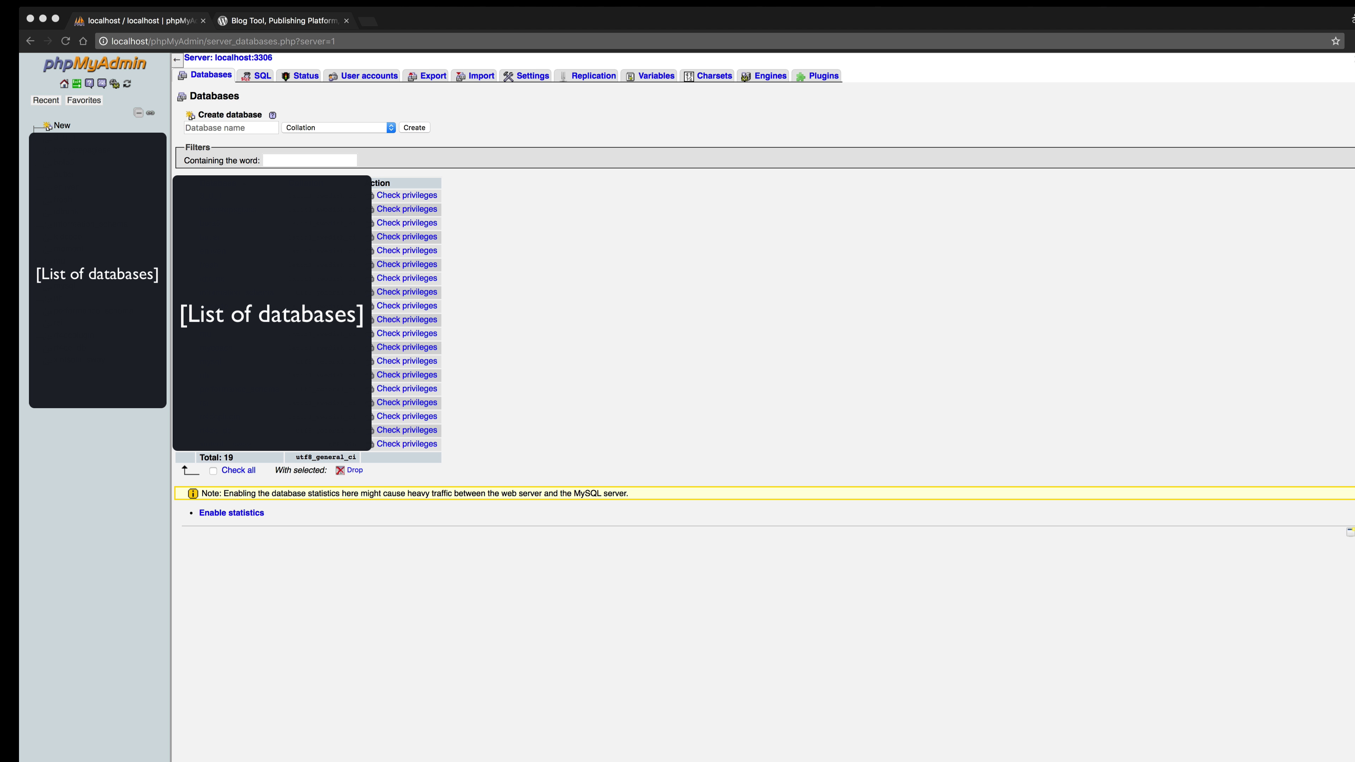
# Create the wordpress_install database, choosing utf8_bin as its collation.
pyautogui.click(238, 128)
pyautogui.click(238, 127)
pyautogui.write('word')
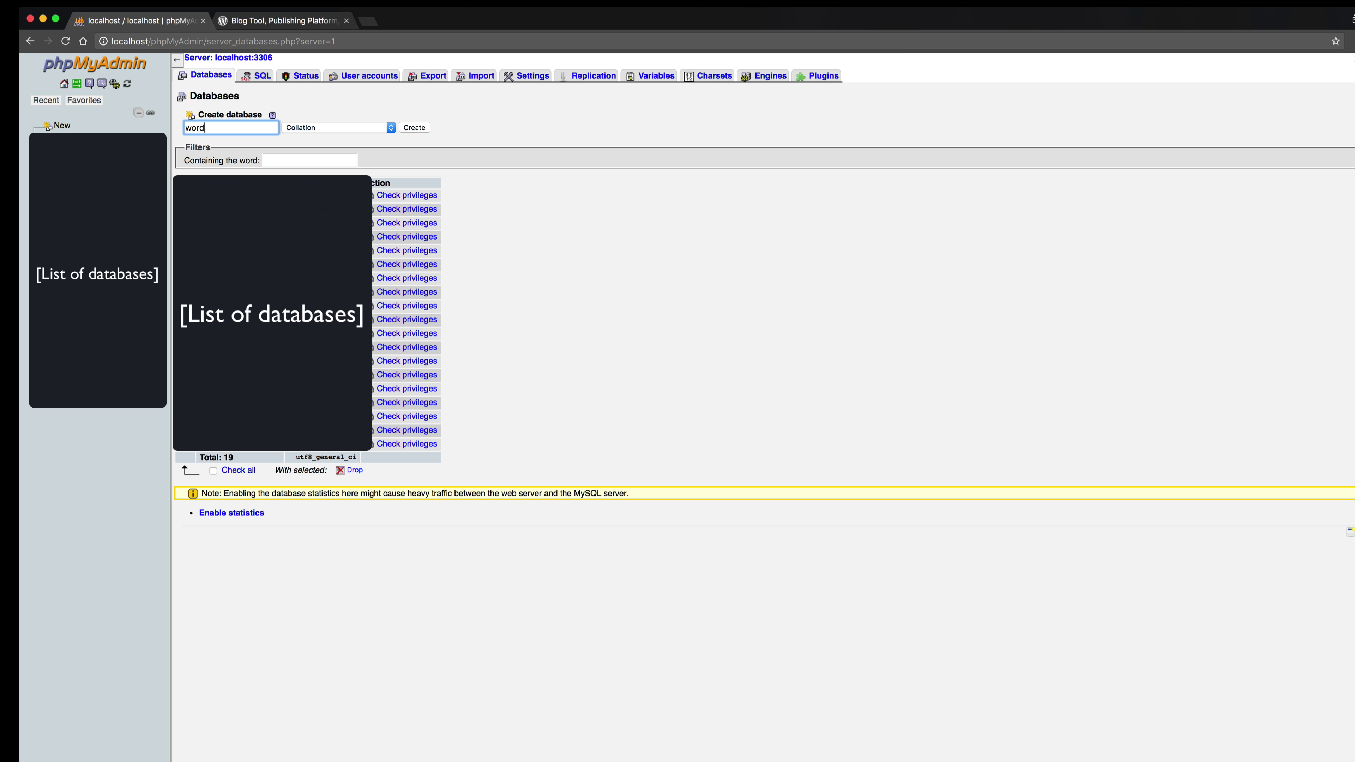
pyautogui.write('press_install')
pyautogui.click(364, 126)
pyautogui.scroll(-15, 384, 211)
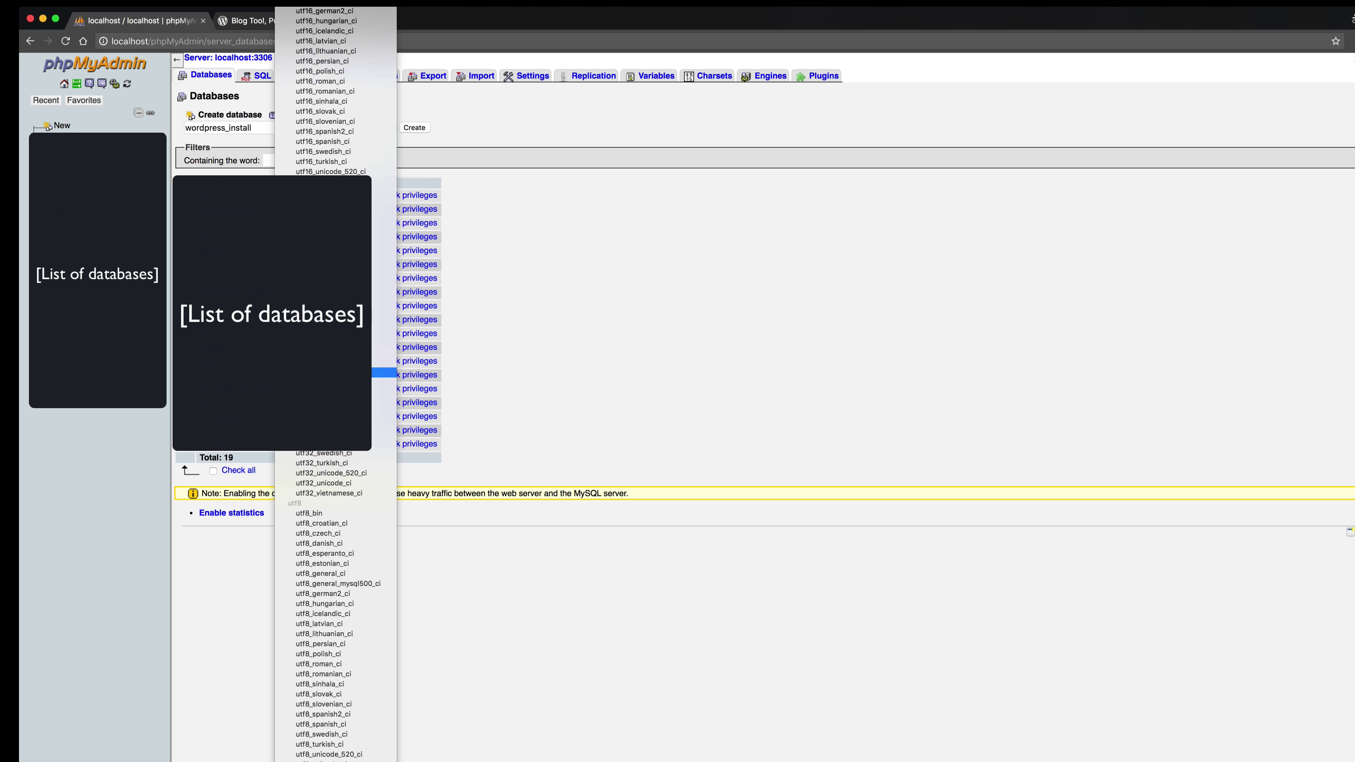
pyautogui.click(348, 513)
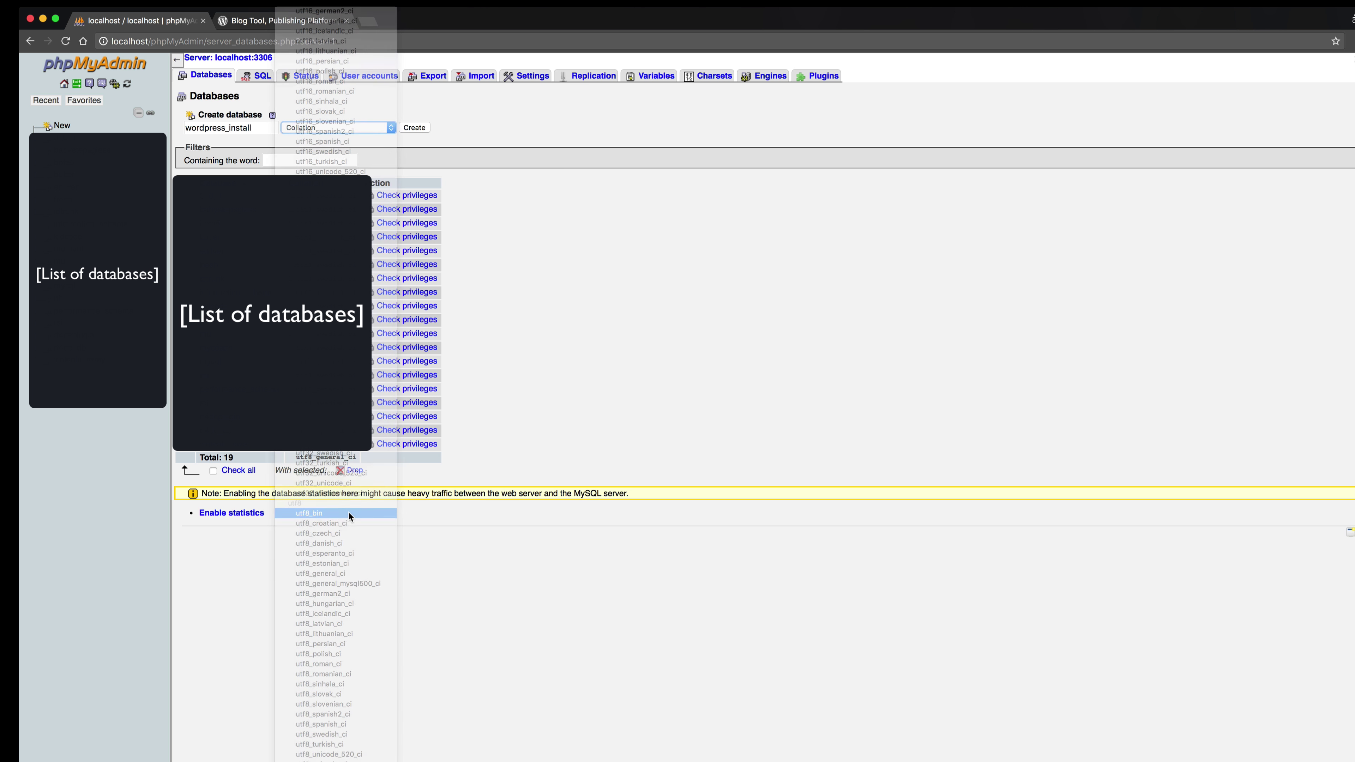
pyautogui.click(419, 129)
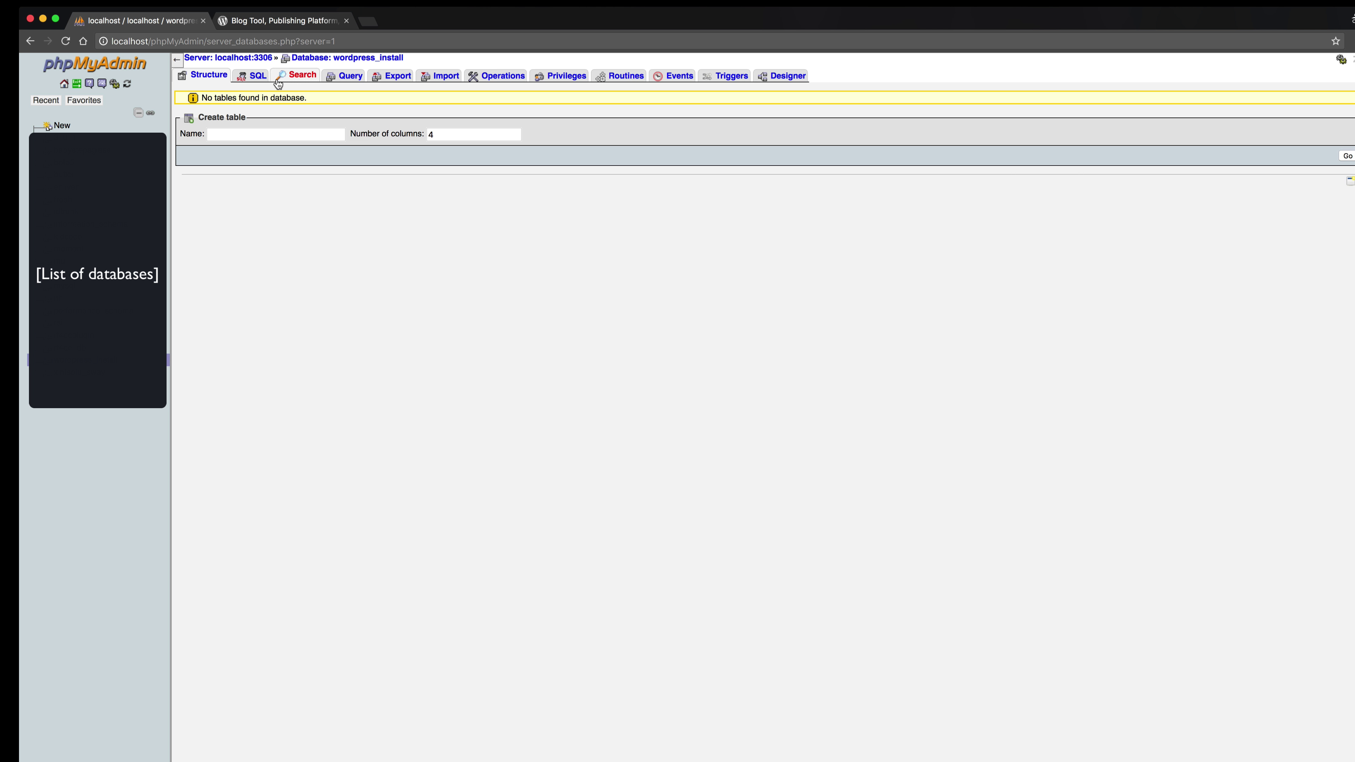
# Look over the new database's SQL and Structure tabs, then switch to wordpress.org.
pyautogui.click(253, 75)
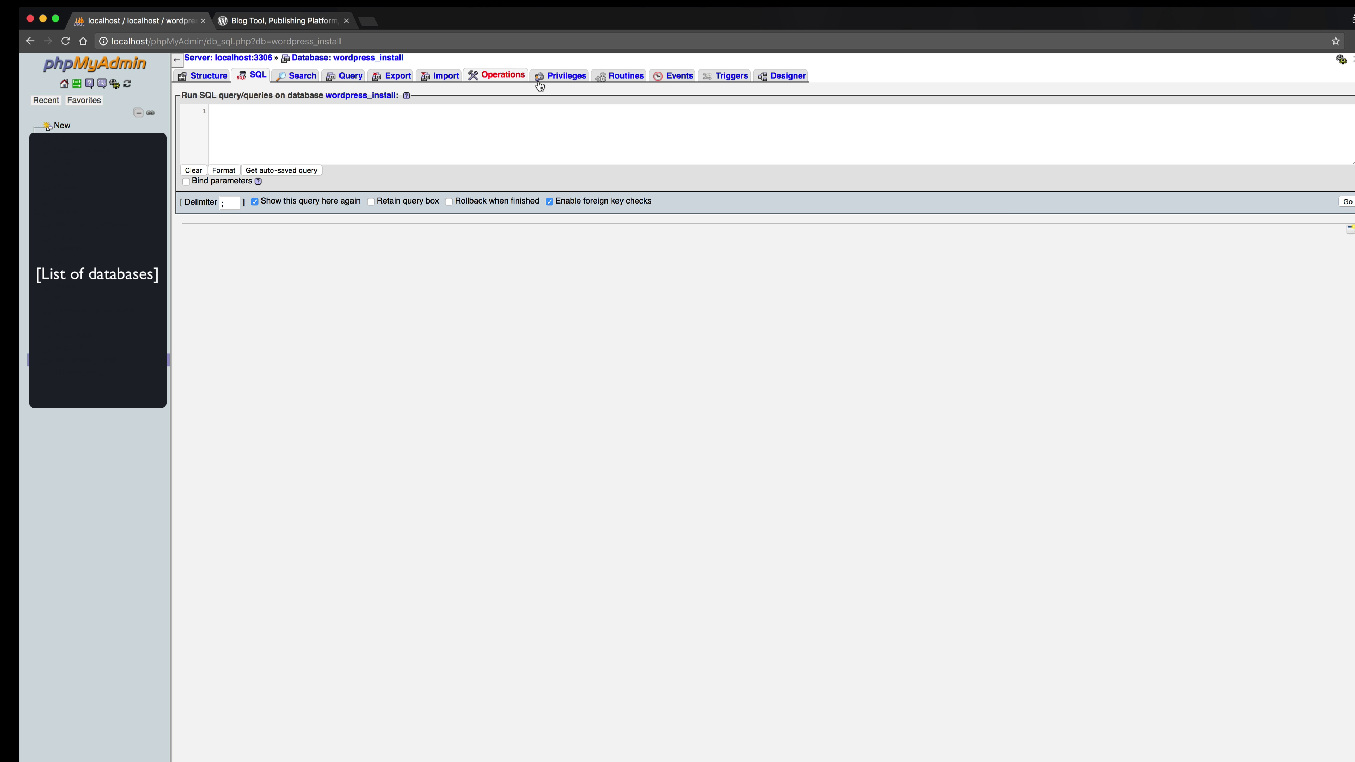
pyautogui.click(195, 77)
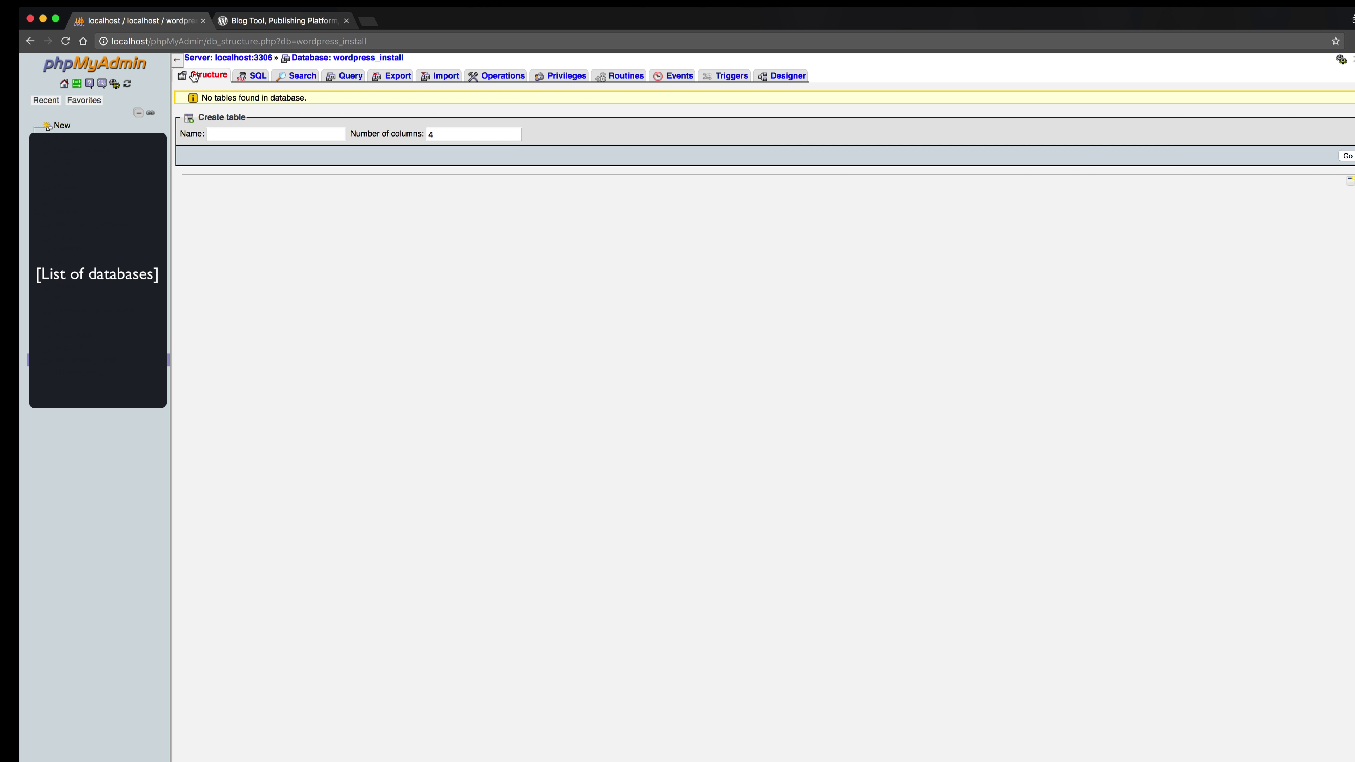
pyautogui.click(259, 22)
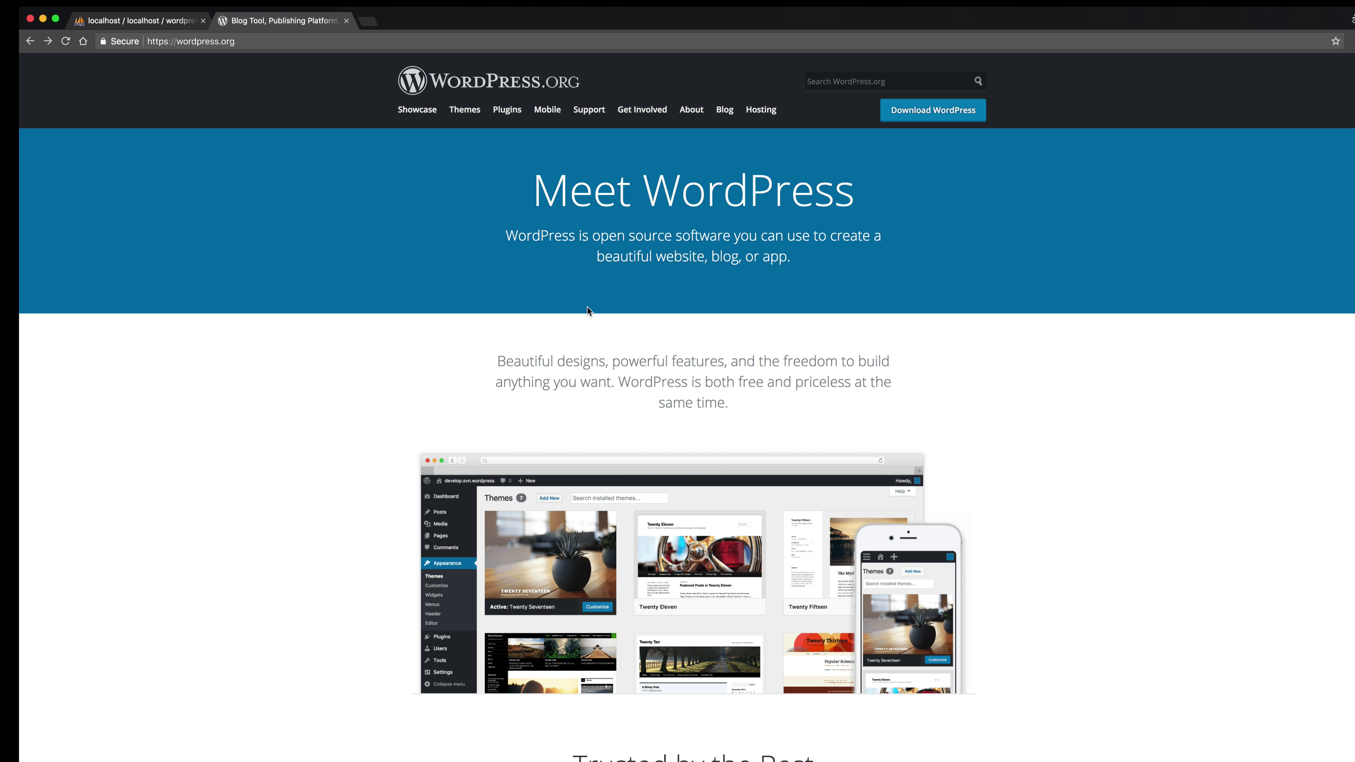
# Browse the WordPress.org homepage, then go to the Download WordPress 4.9.5 page.
pyautogui.scroll(-3, 593, 527)
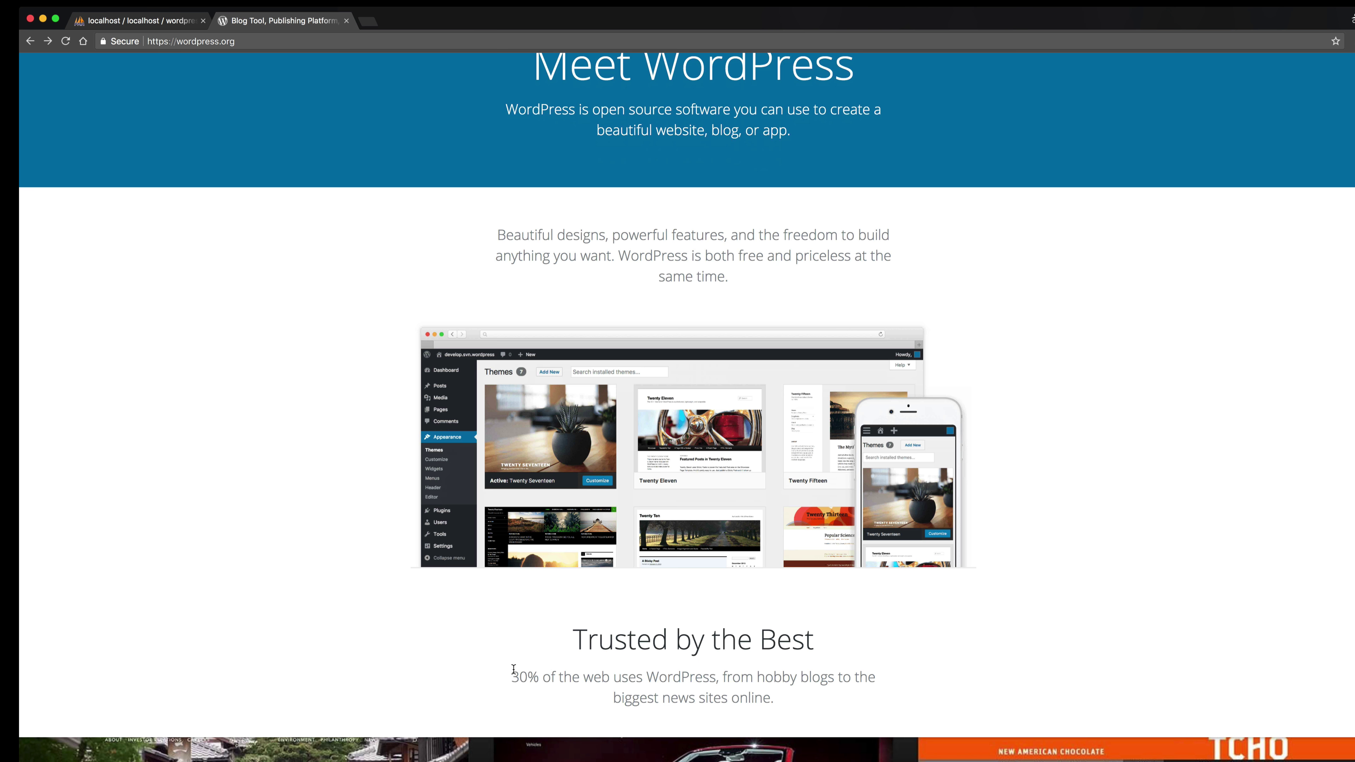
pyautogui.moveTo(512, 674); pyautogui.dragTo(775, 696)
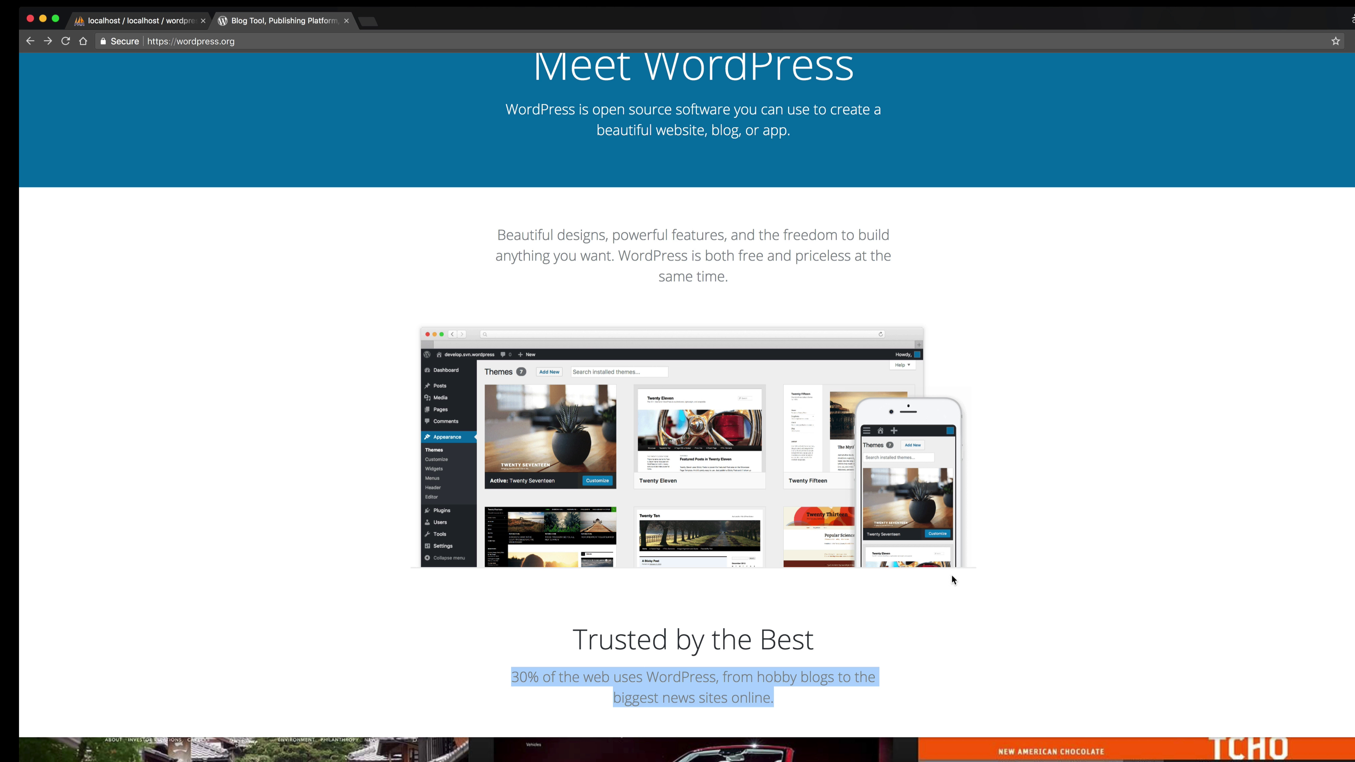
pyautogui.scroll(3, 972, 562)
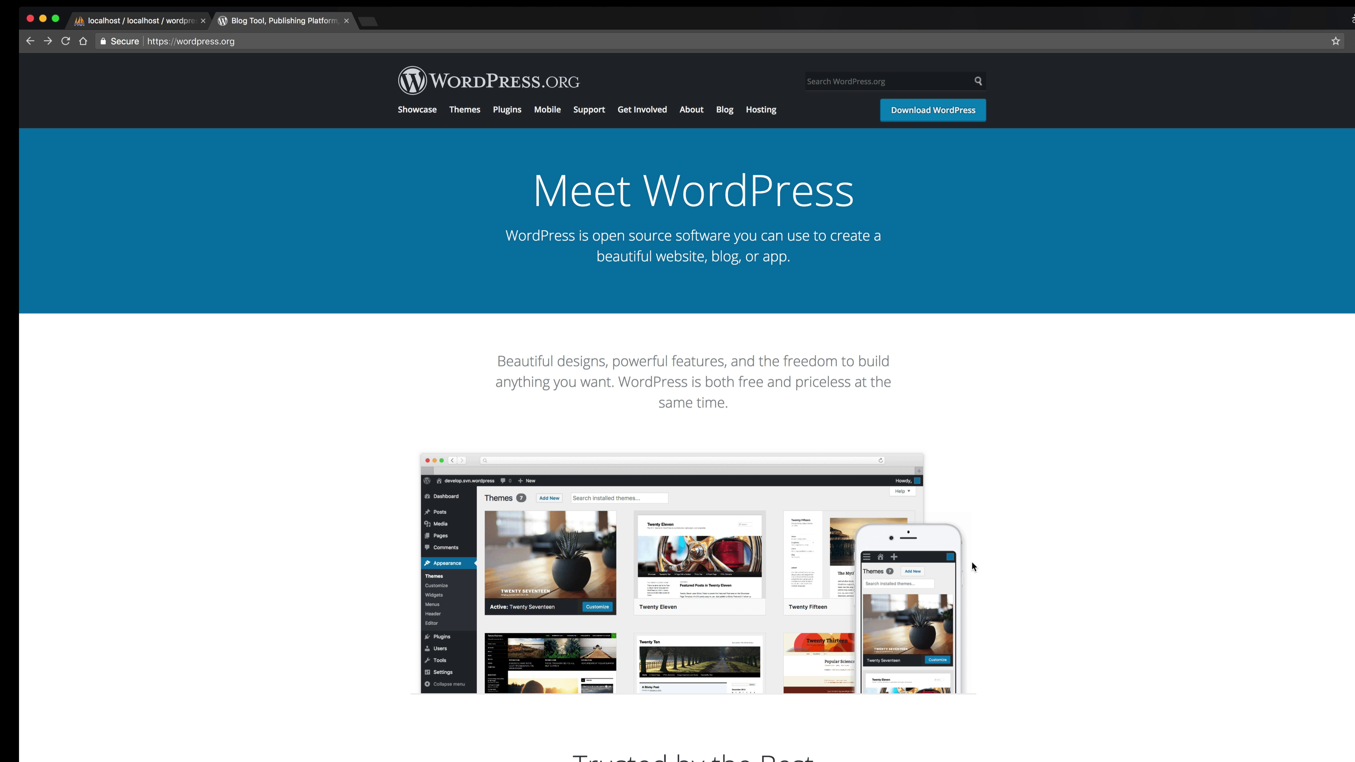
pyautogui.scroll(-10, 972, 562)
pyautogui.scroll(-20, 982, 561)
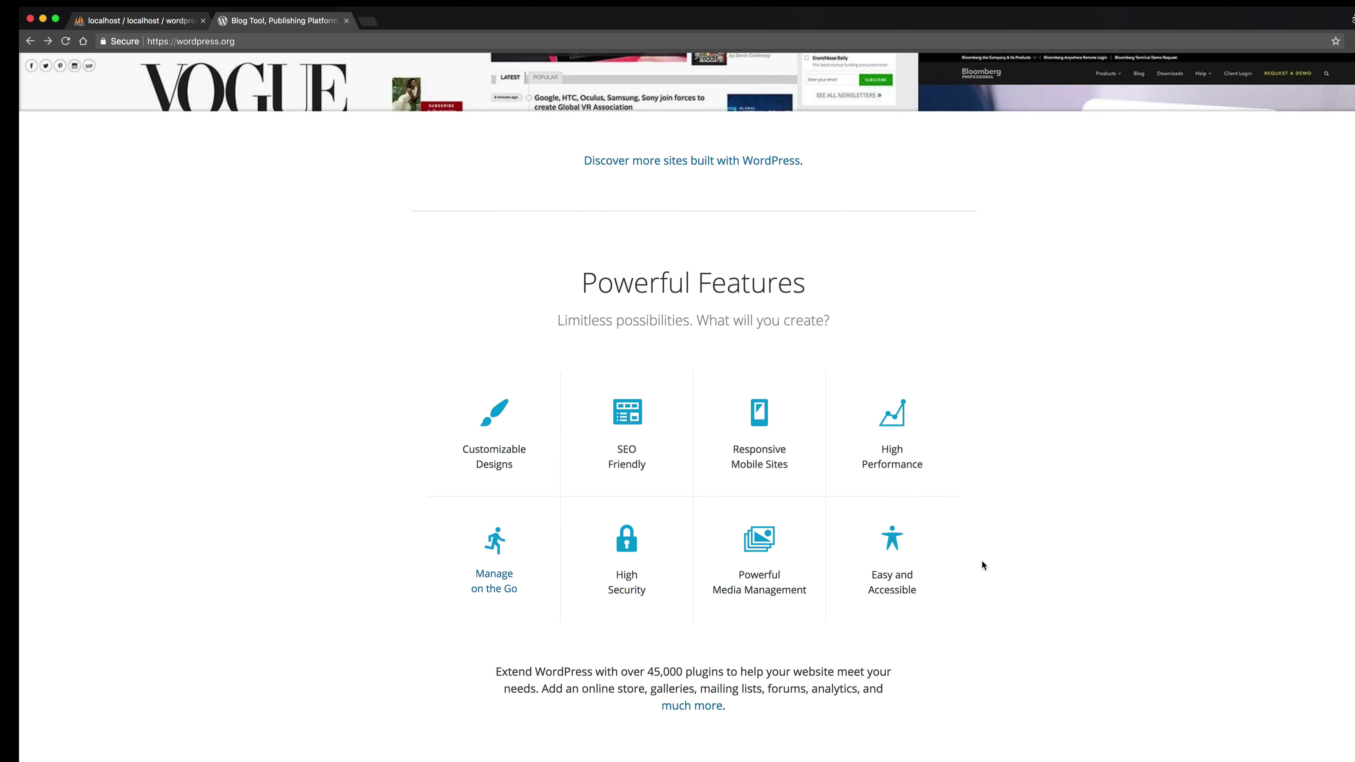
pyautogui.scroll(20, 983, 564)
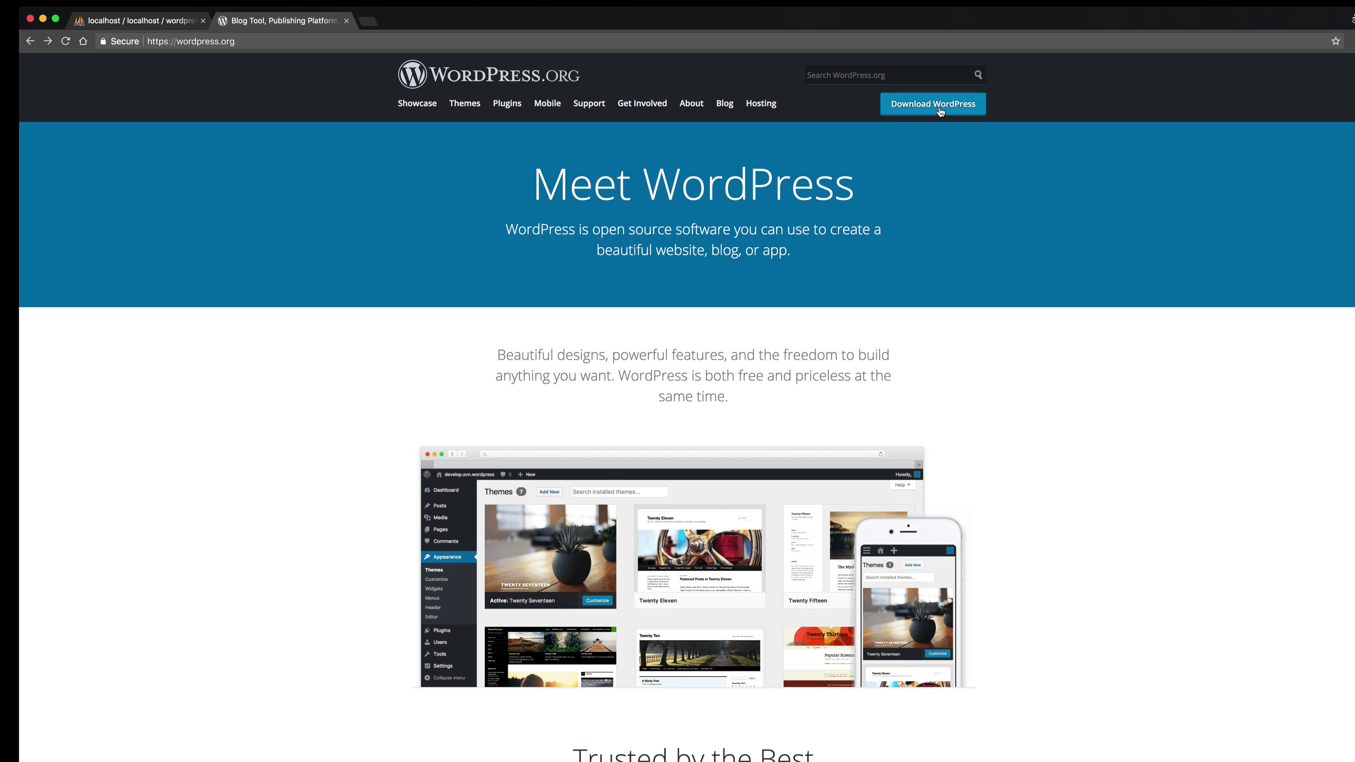
pyautogui.click(940, 109)
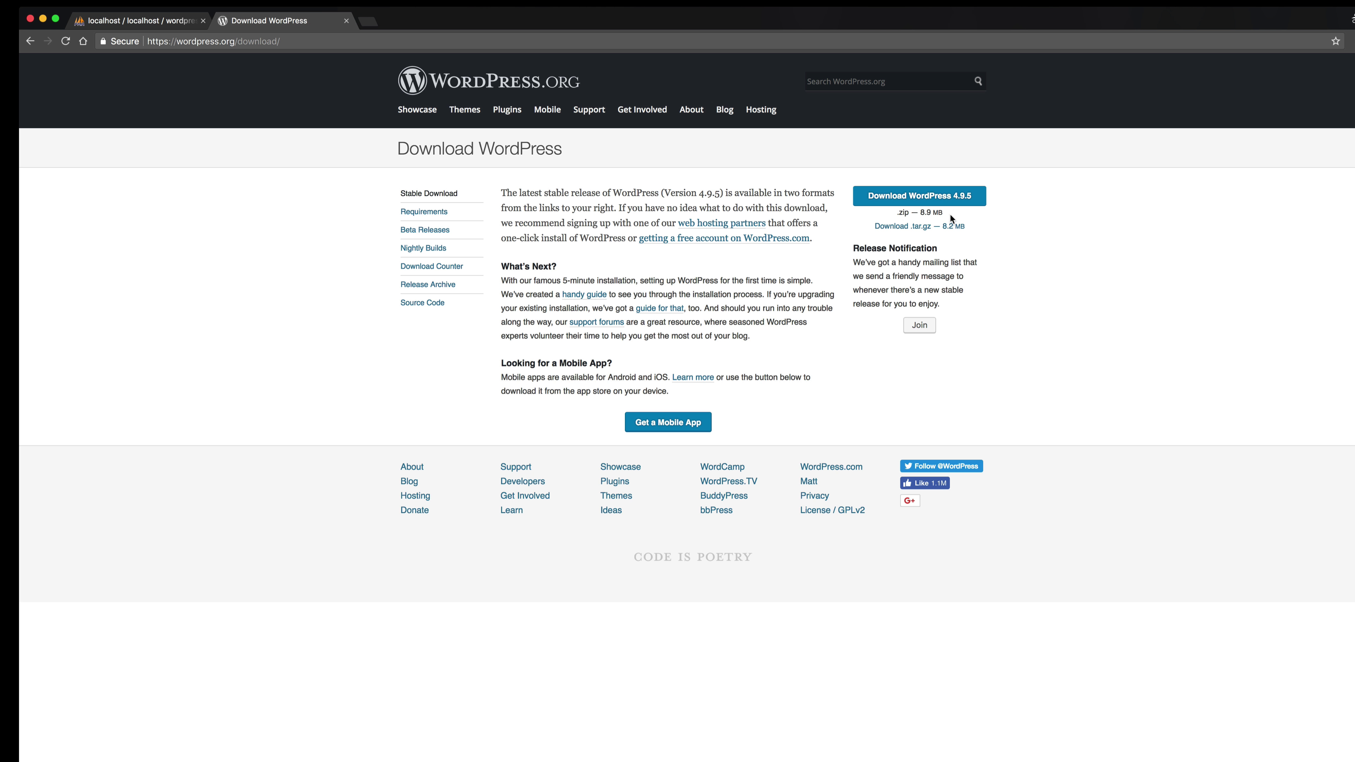
# Download the WordPress 4.9.5 zip and inspect the extracted wordpress folder's files in Finder.
pyautogui.click(934, 198)
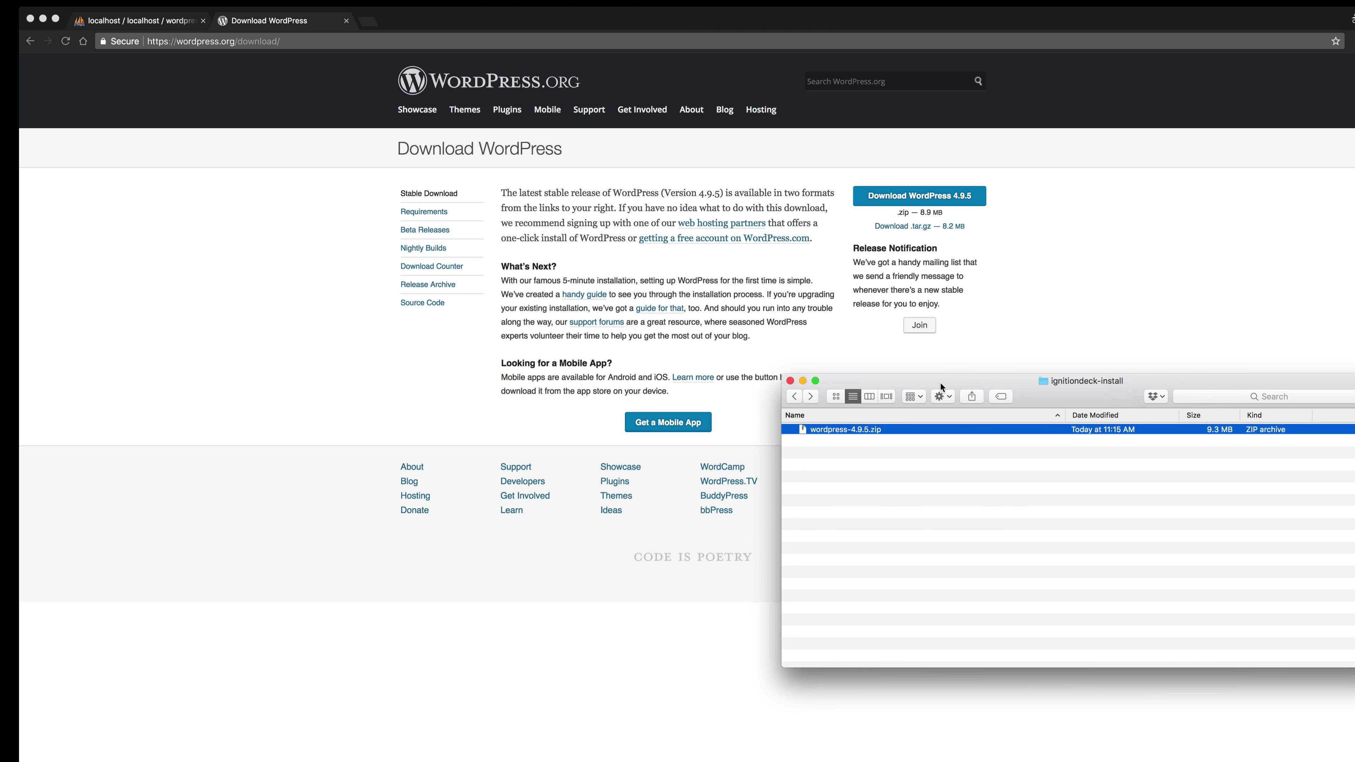
pyautogui.moveTo(940, 384); pyautogui.dragTo(923, 422)
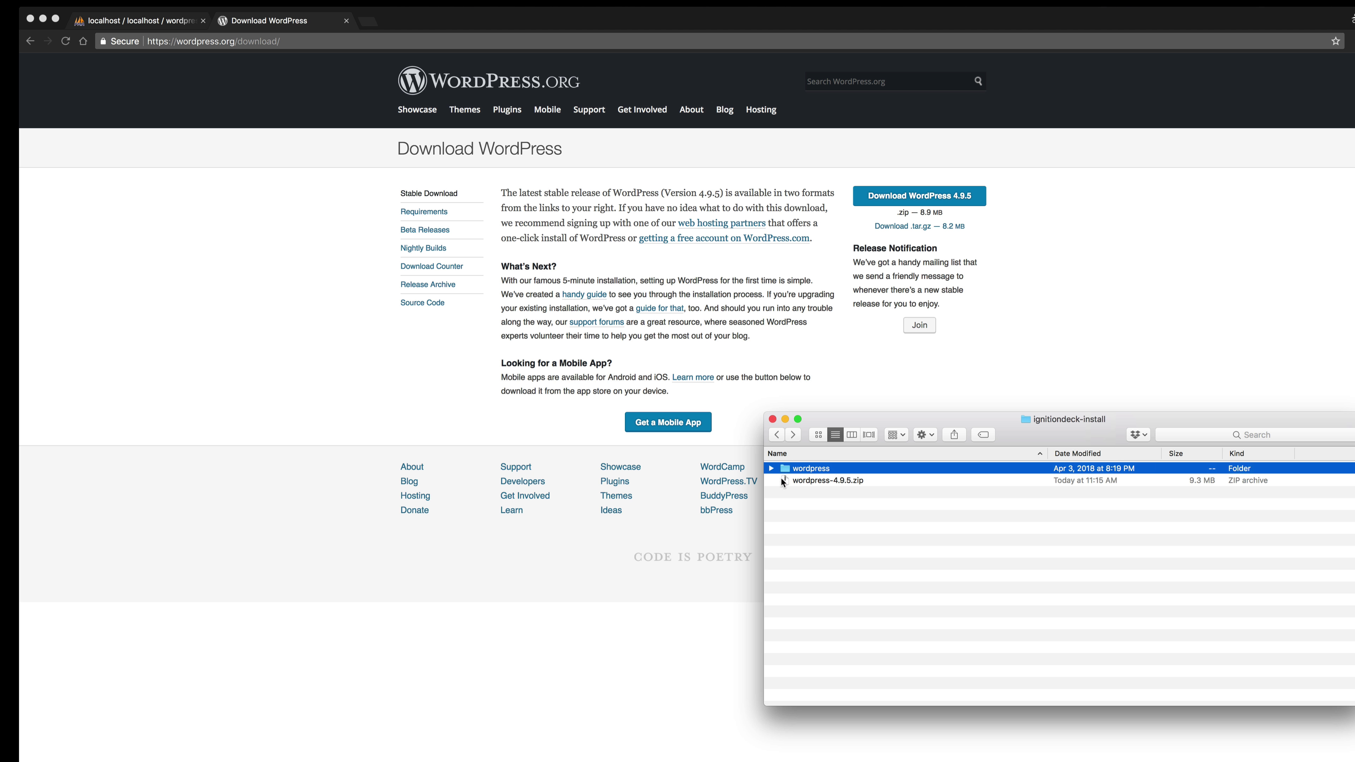
pyautogui.click(771, 468)
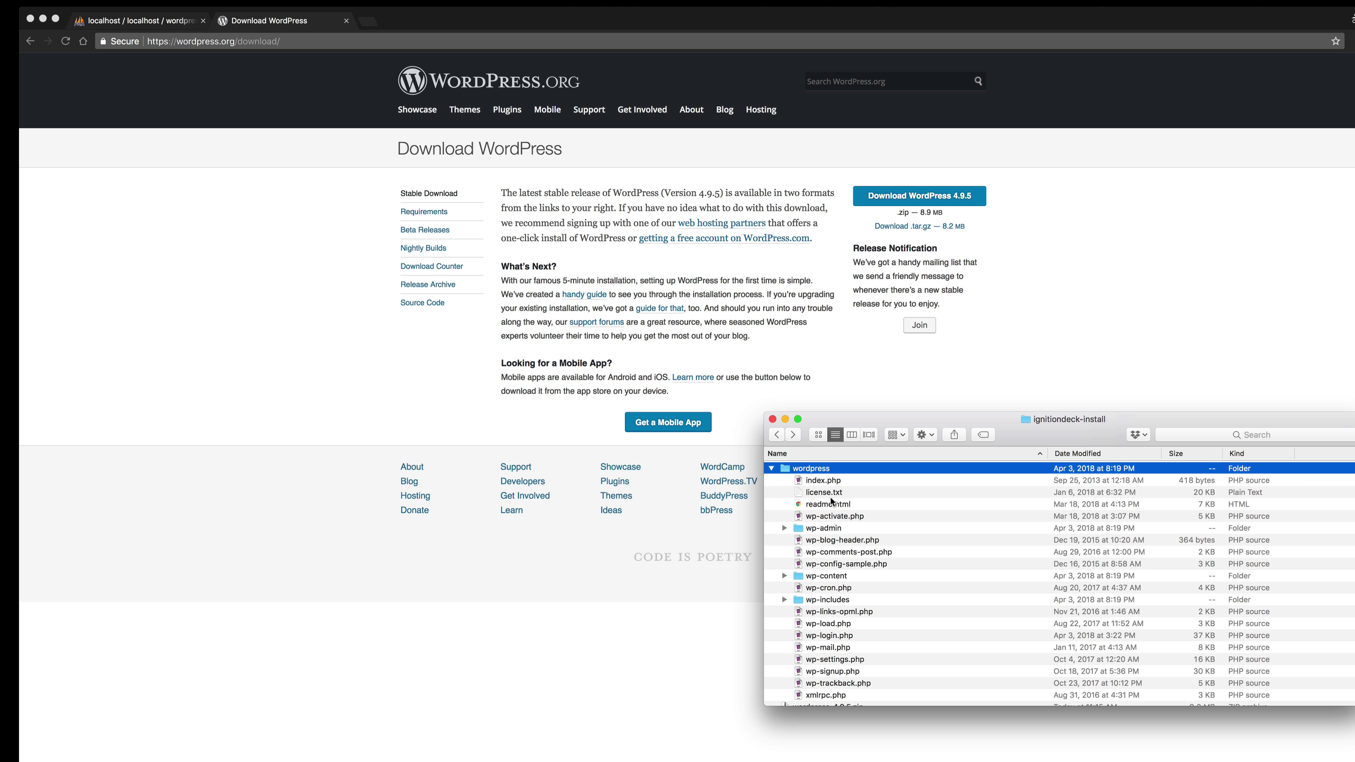
pyautogui.scroll(-2, 829, 497)
pyautogui.scroll(2, 835, 503)
pyautogui.scroll(-1, 837, 515)
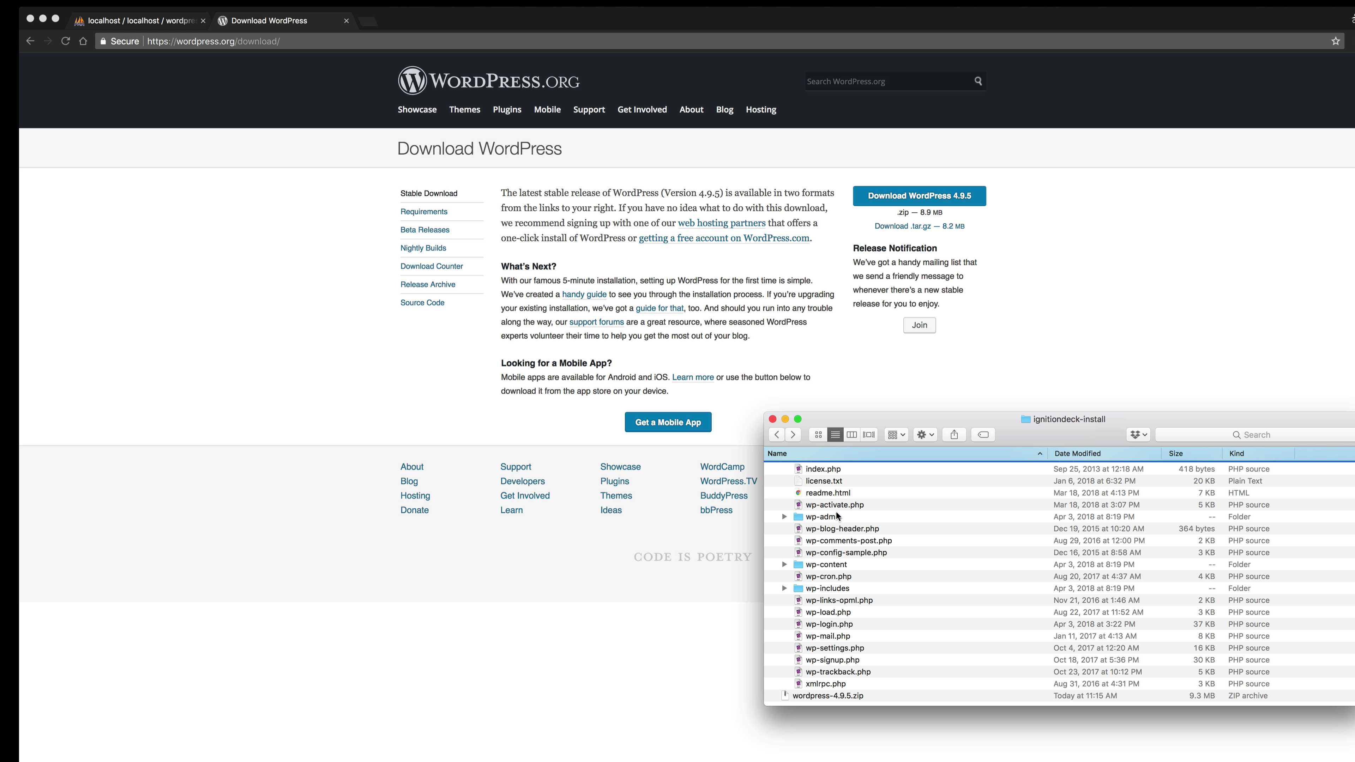
pyautogui.scroll(1, 836, 511)
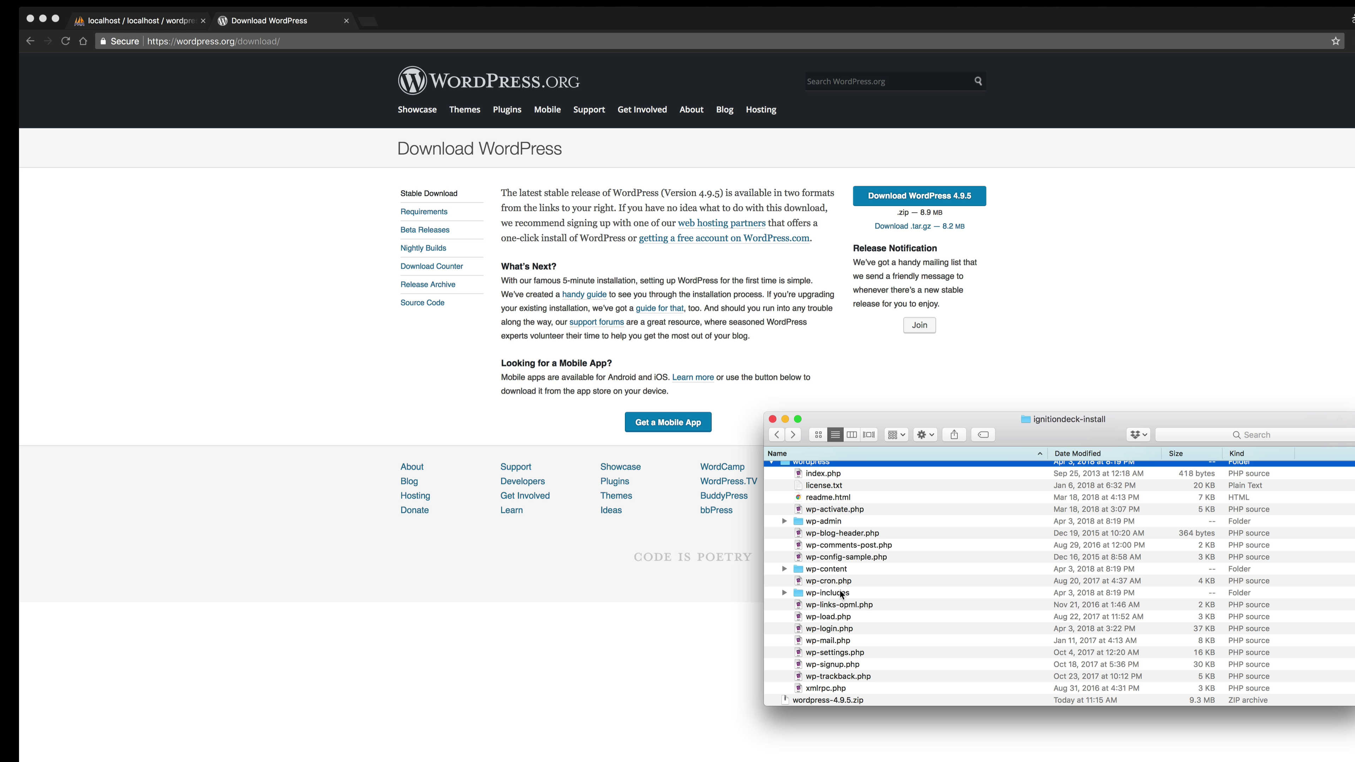
# Move wordpress-4.9.5.zip to the Trash, leaving only the wordpress folder.
pyautogui.click(771, 462)
pyautogui.click(812, 479)
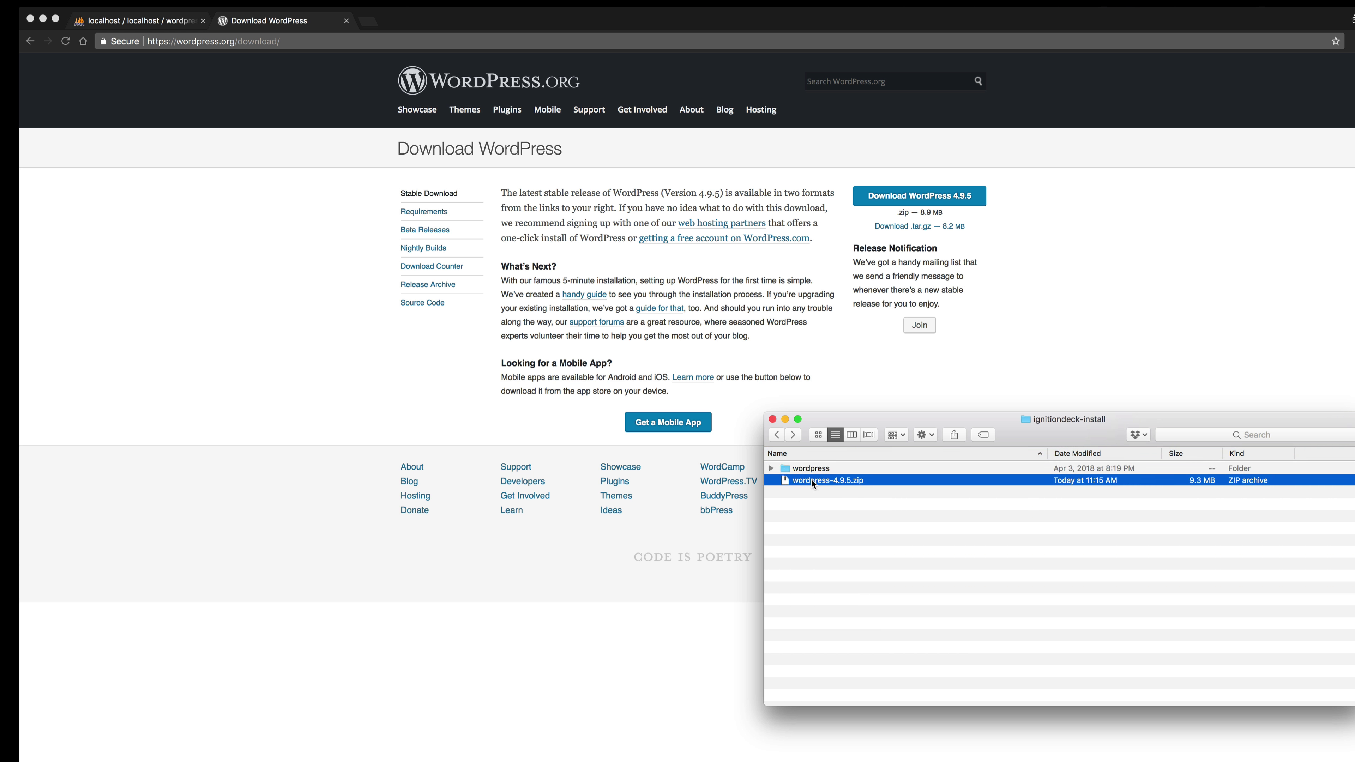
pyautogui.press('super+BackSpace')
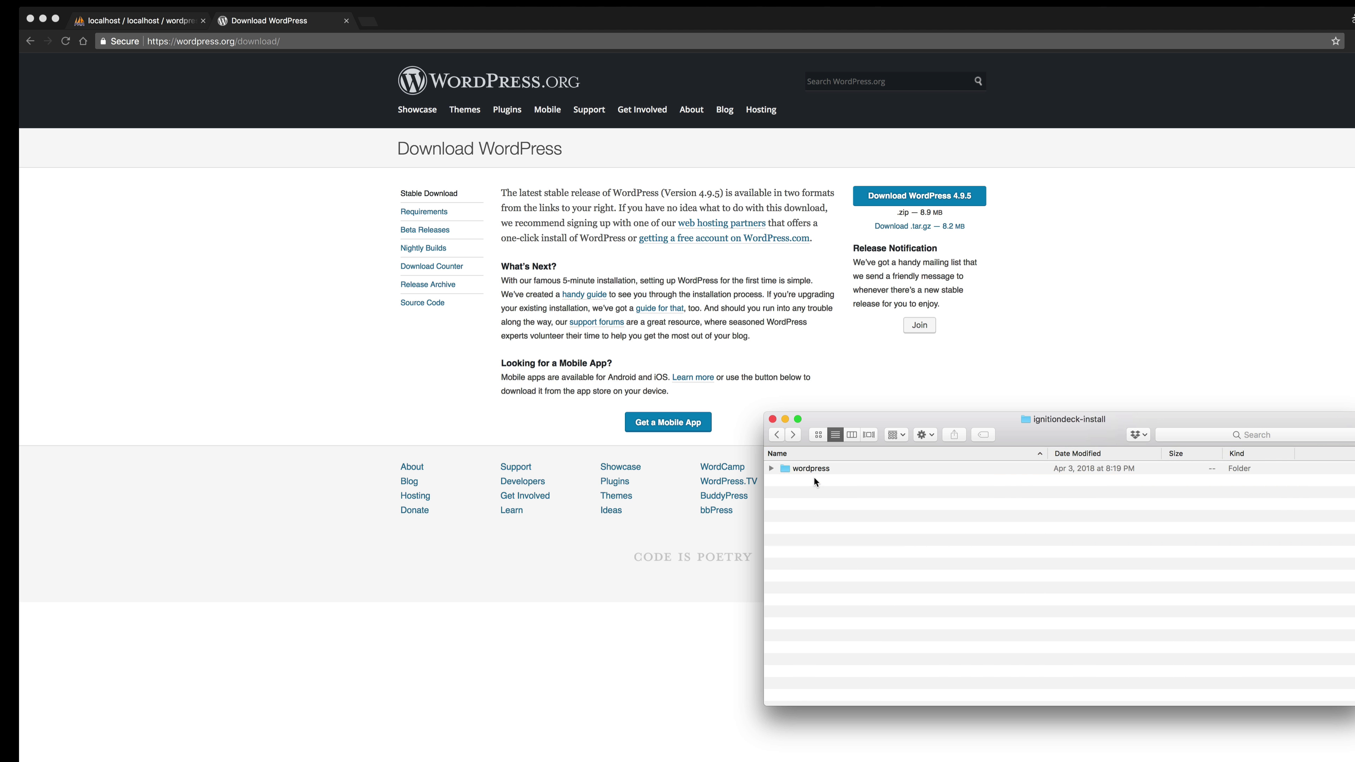
# Expand the wordpress folder and select all of its contents to review them.
pyautogui.click(772, 468)
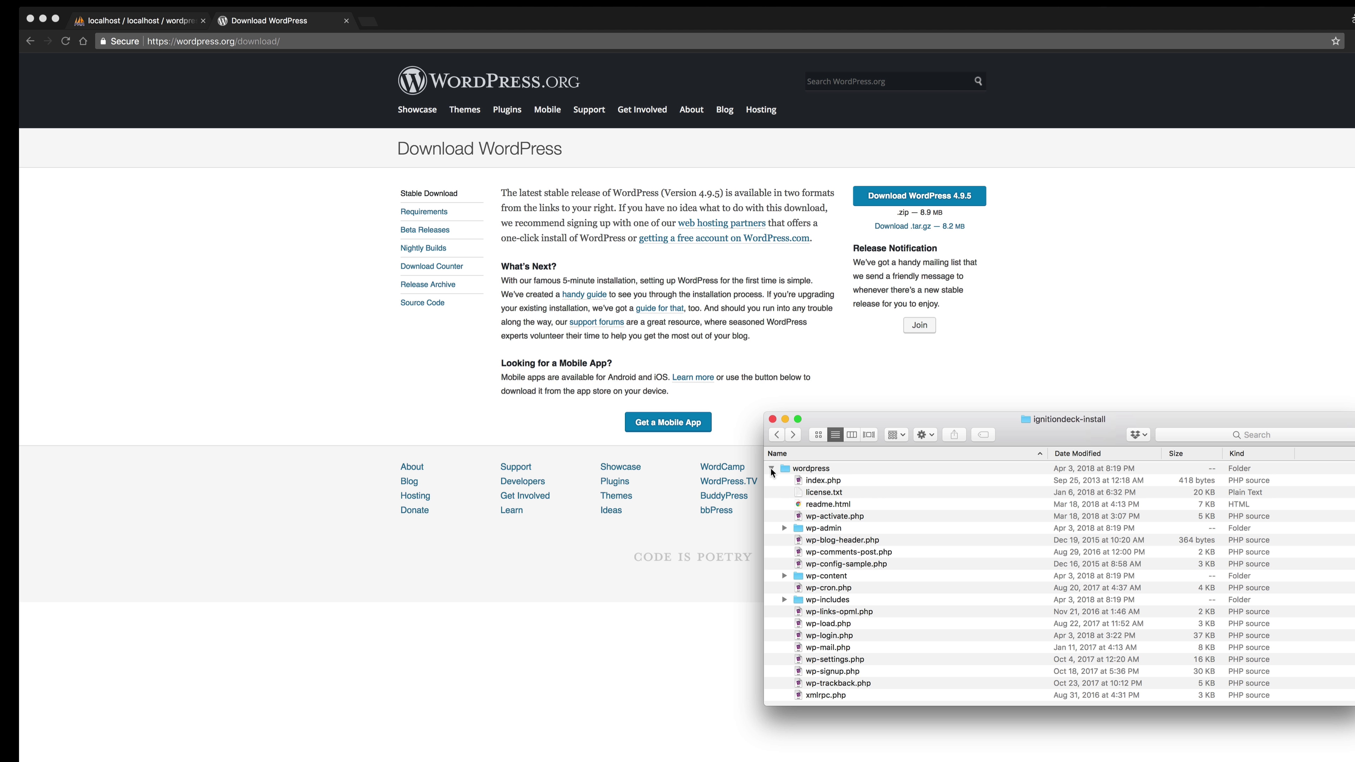
pyautogui.click(823, 480)
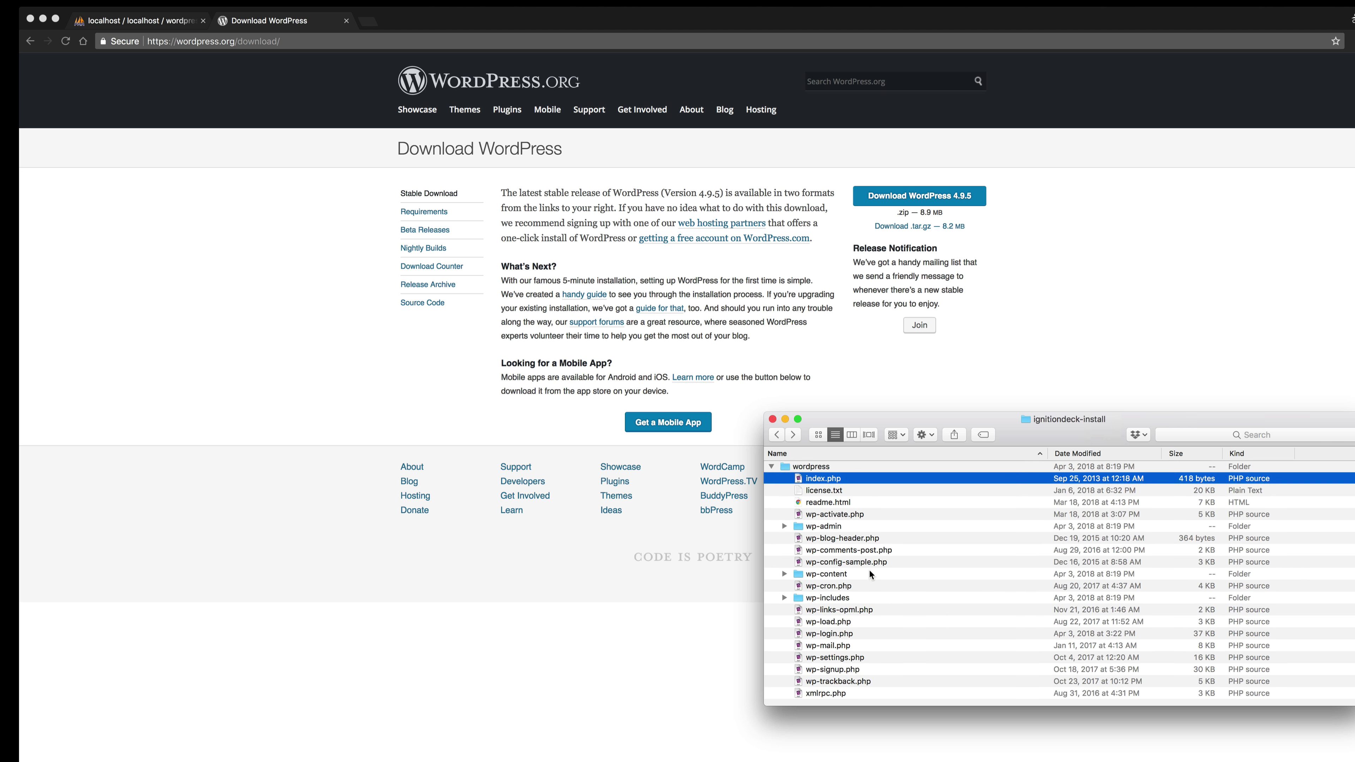
pyautogui.keyDown('shift'); pyautogui.click(841, 694); pyautogui.keyUp('shift')
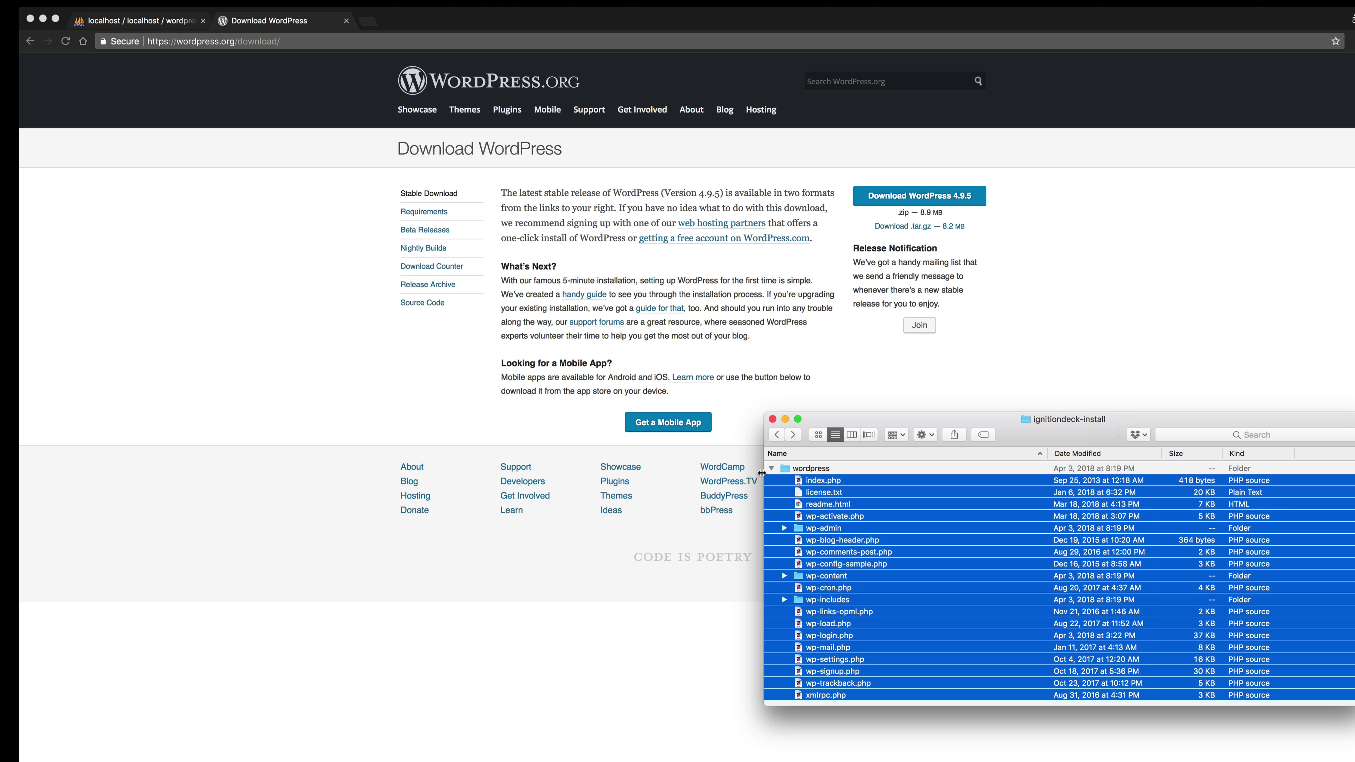
# Rename the extracted wordpress folder to wp.
pyautogui.click(792, 469)
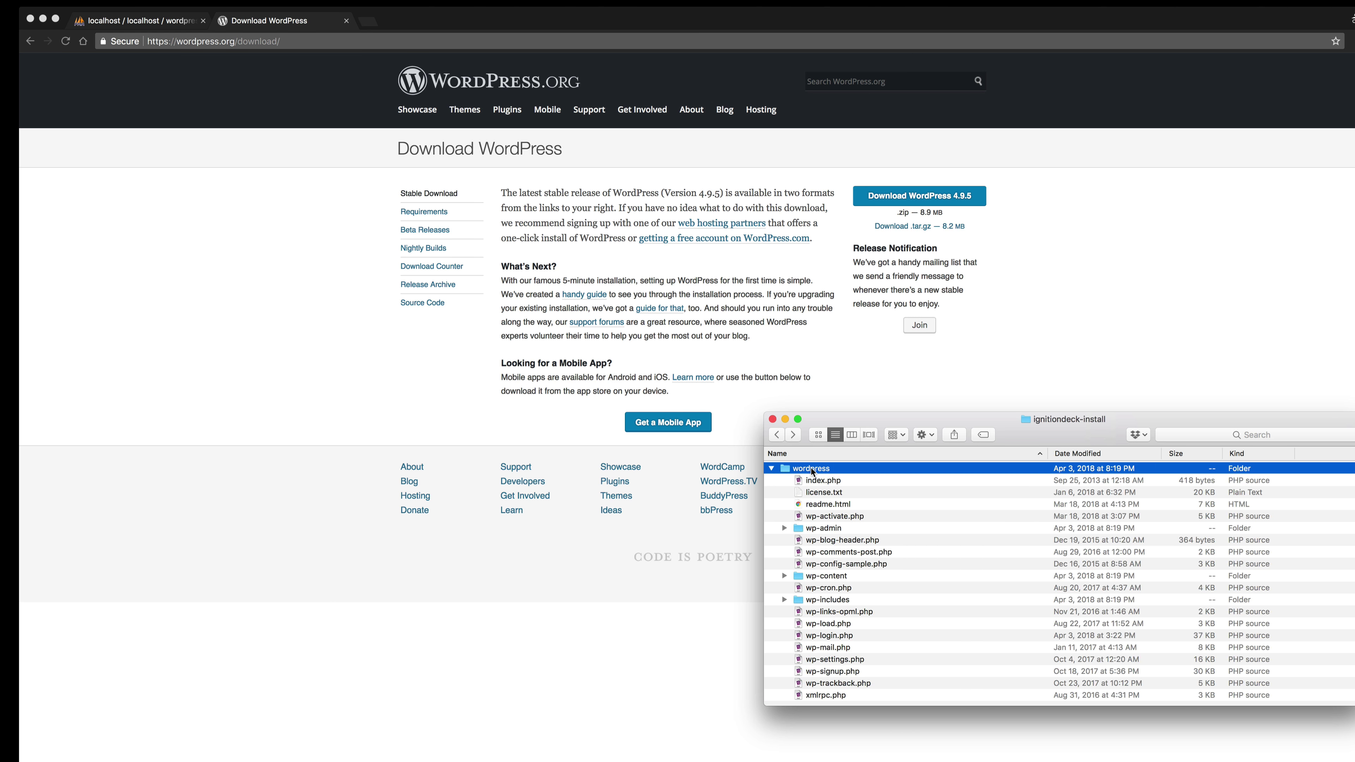
pyautogui.click(811, 470)
pyautogui.write('wp')
pyautogui.press('Return')
pyautogui.moveTo(1063, 423); pyautogui.dragTo(1201, 379)
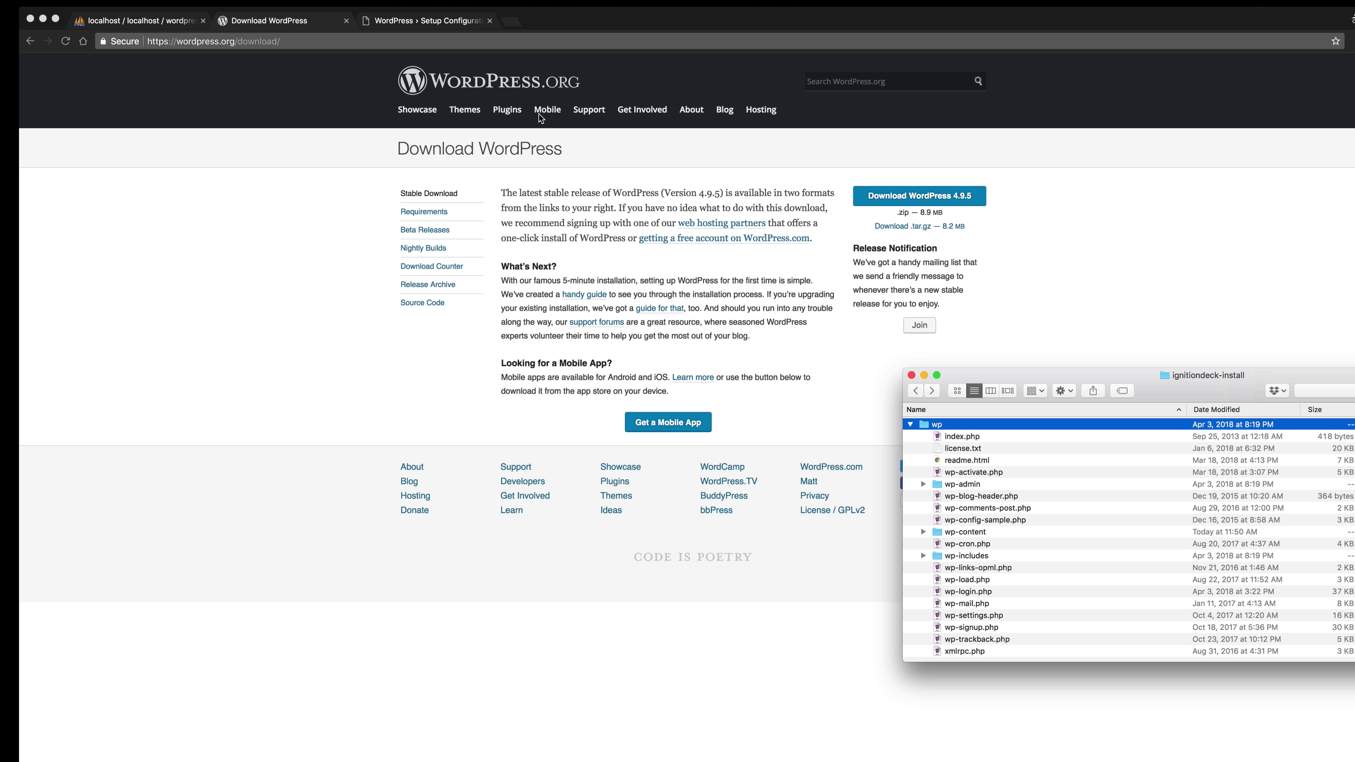
# Load localhost/ignitiondeck-install/wp and continue setup in English (United States).
pyautogui.click(427, 22)
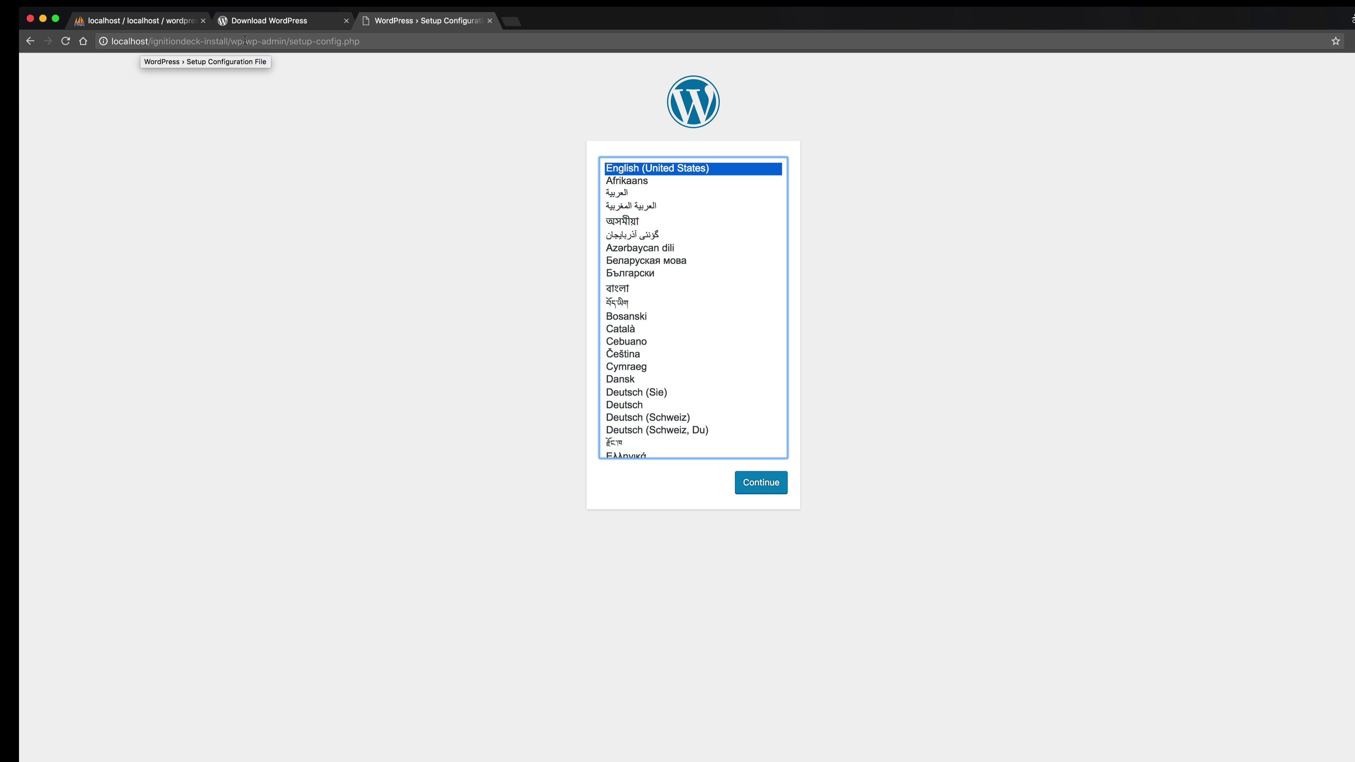
pyautogui.moveTo(242, 41); pyautogui.dragTo(449, 42)
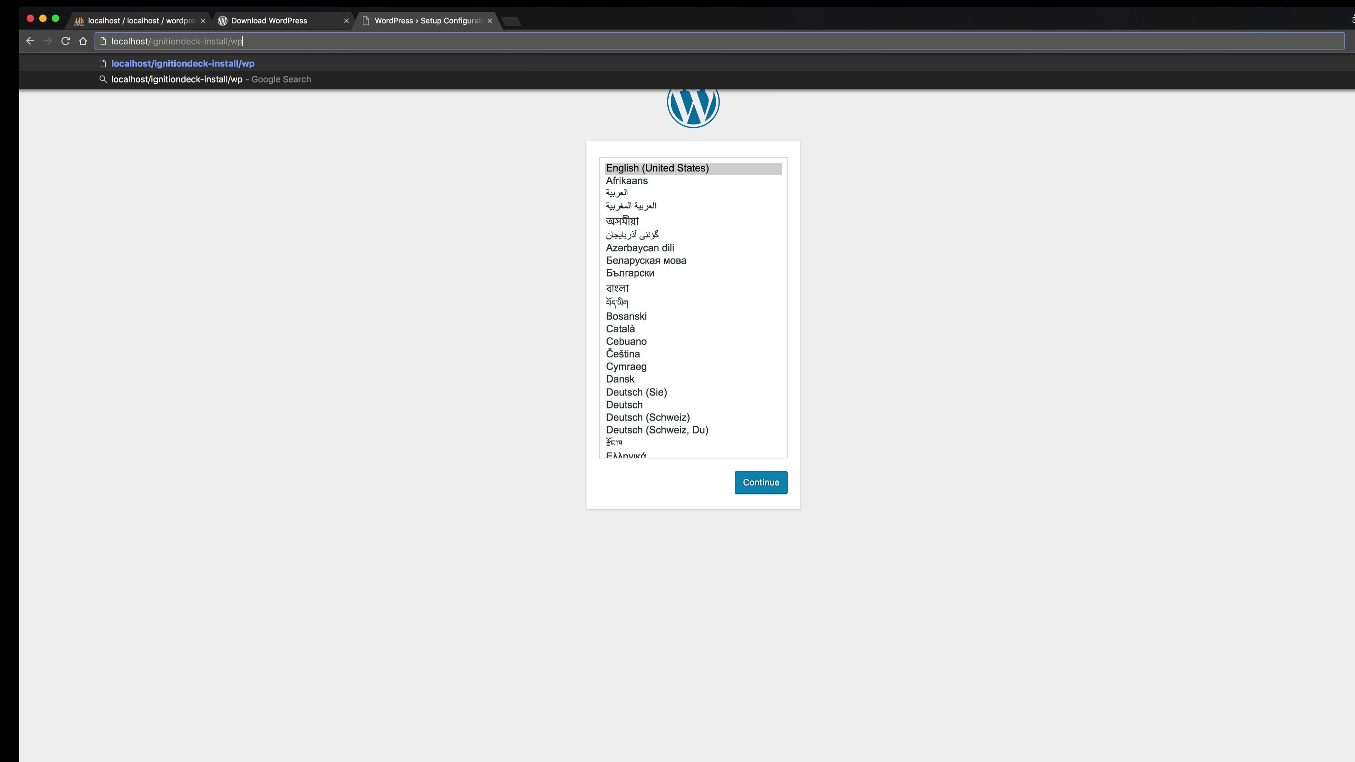
pyautogui.press('Tab')
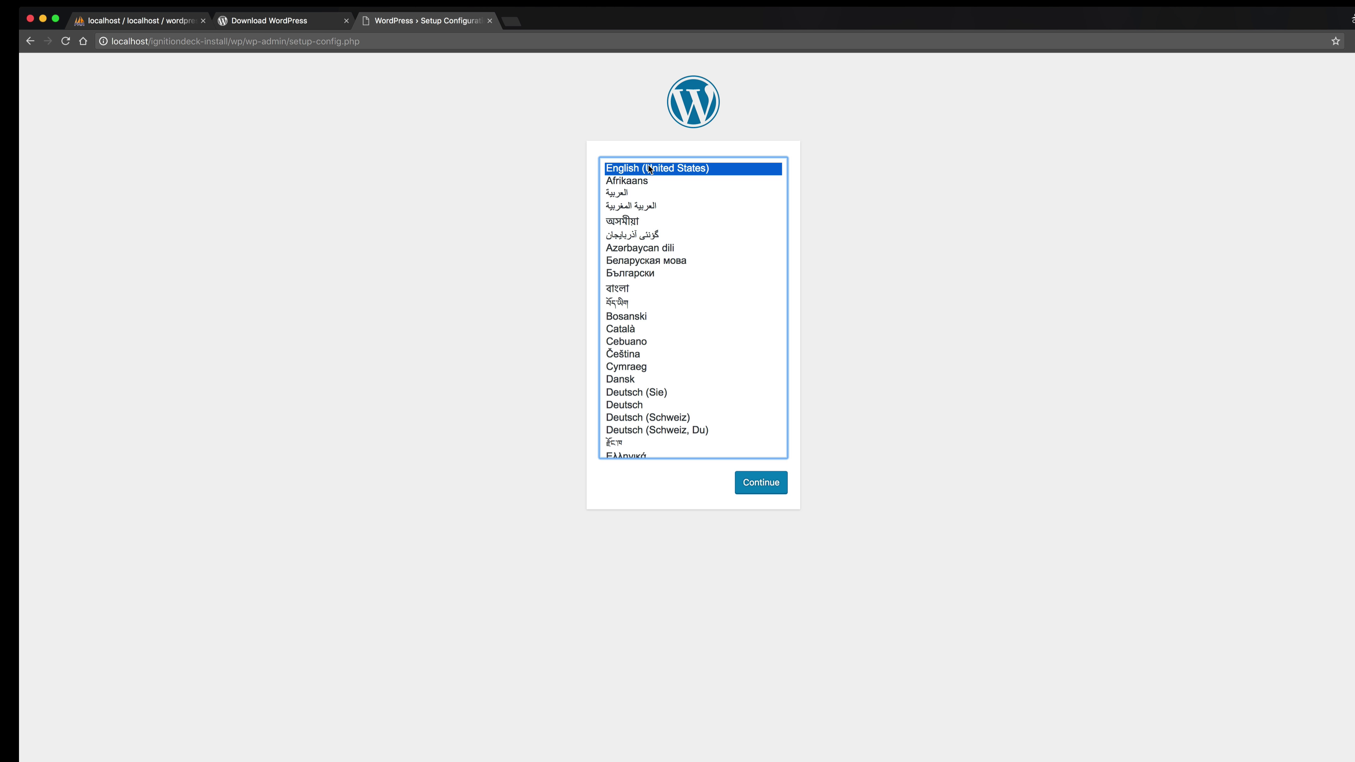
pyautogui.click(760, 486)
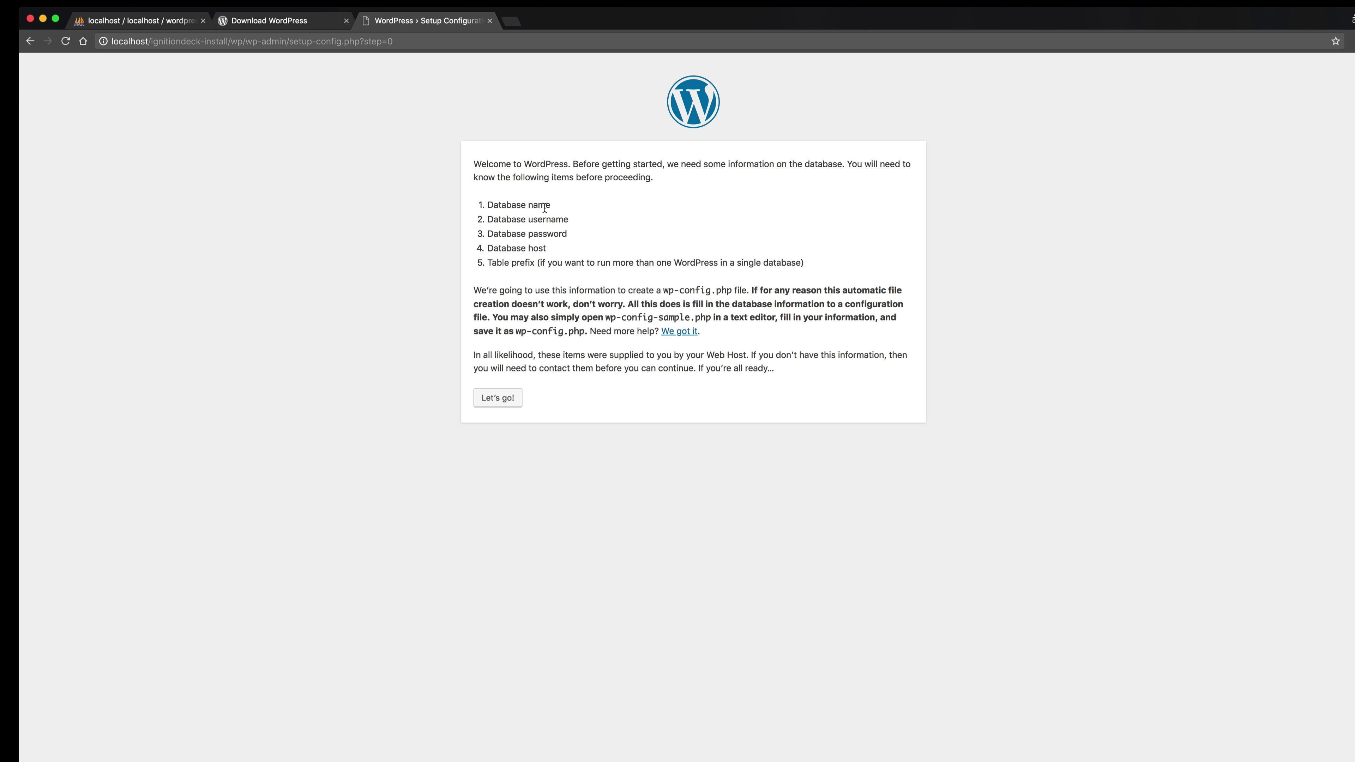
# Check phpMyAdmin, then choose Let's go! on the setup welcome page.
pyautogui.click(160, 22)
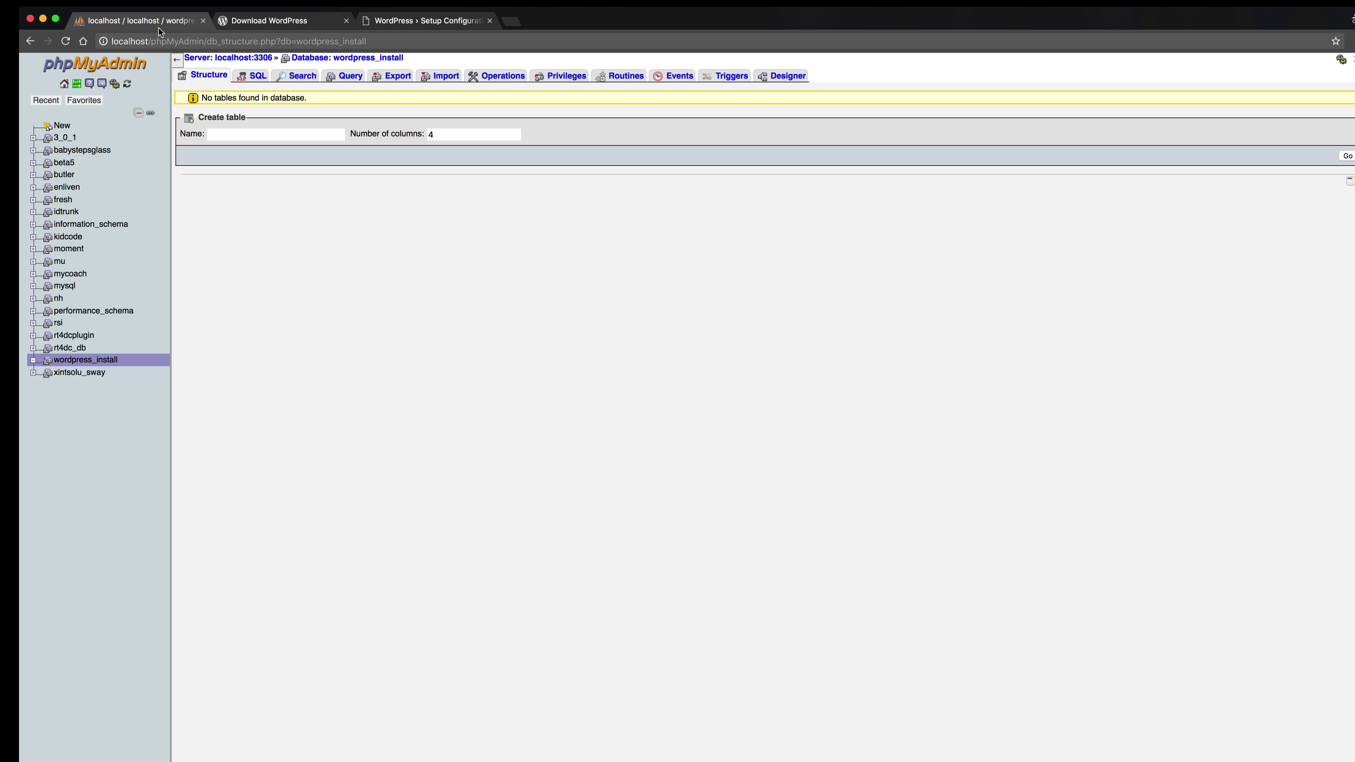
pyautogui.click(456, 22)
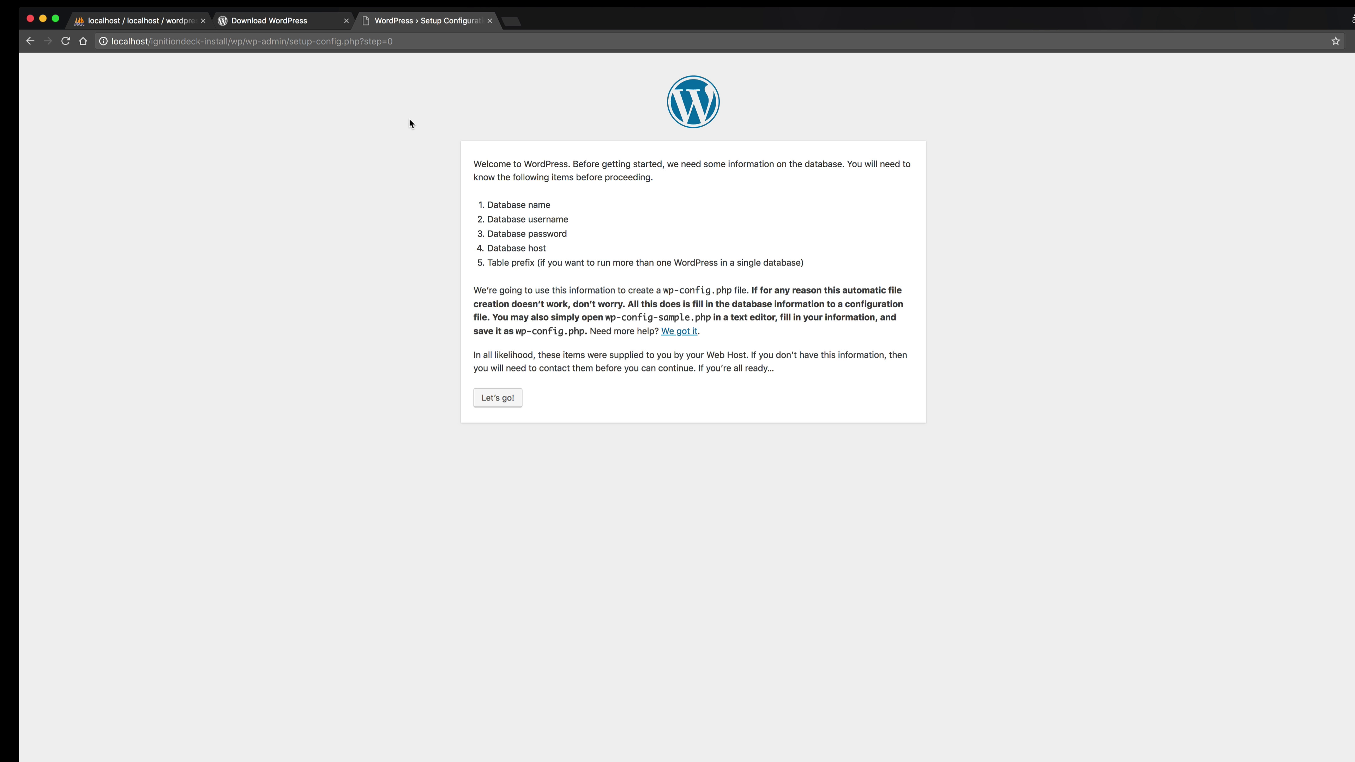
pyautogui.click(497, 398)
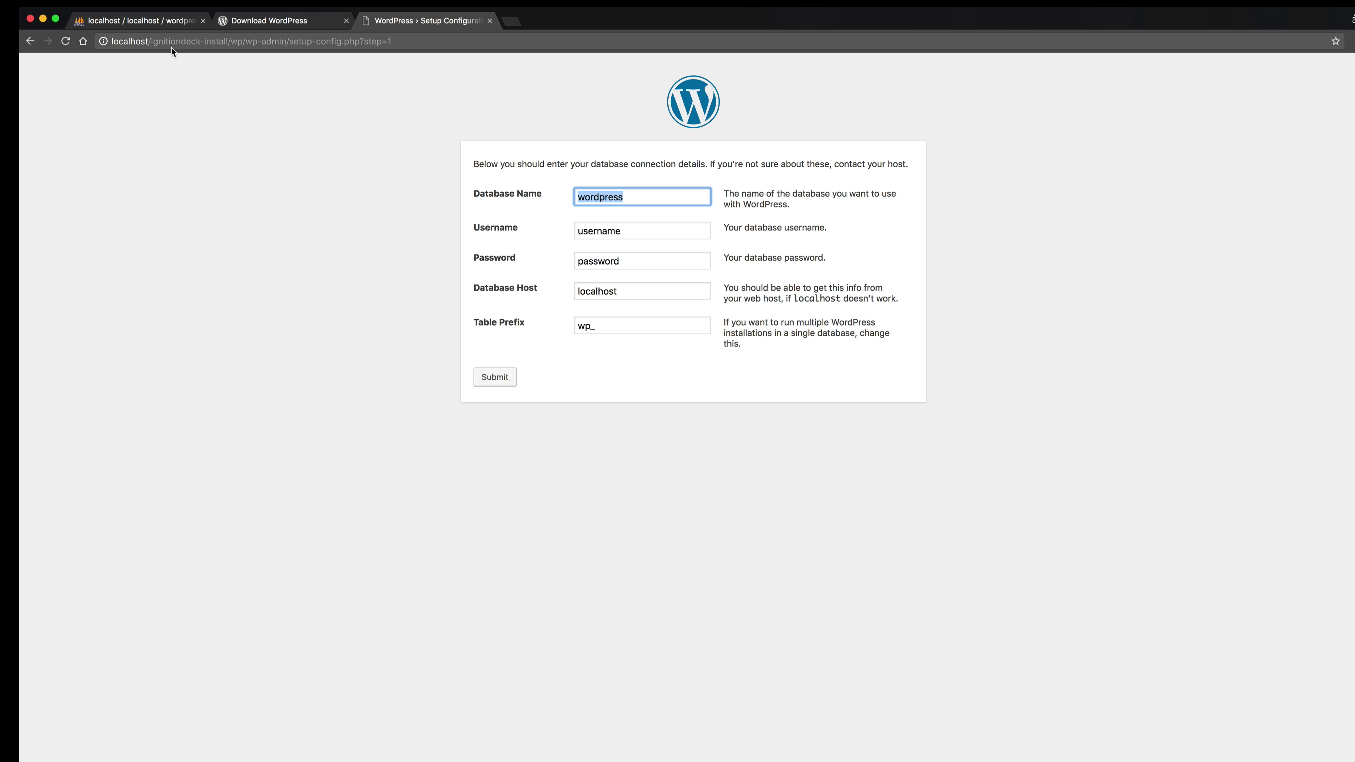
# Enter database name wordpress_install, username root and the database password in the setup form.
pyautogui.click(160, 21)
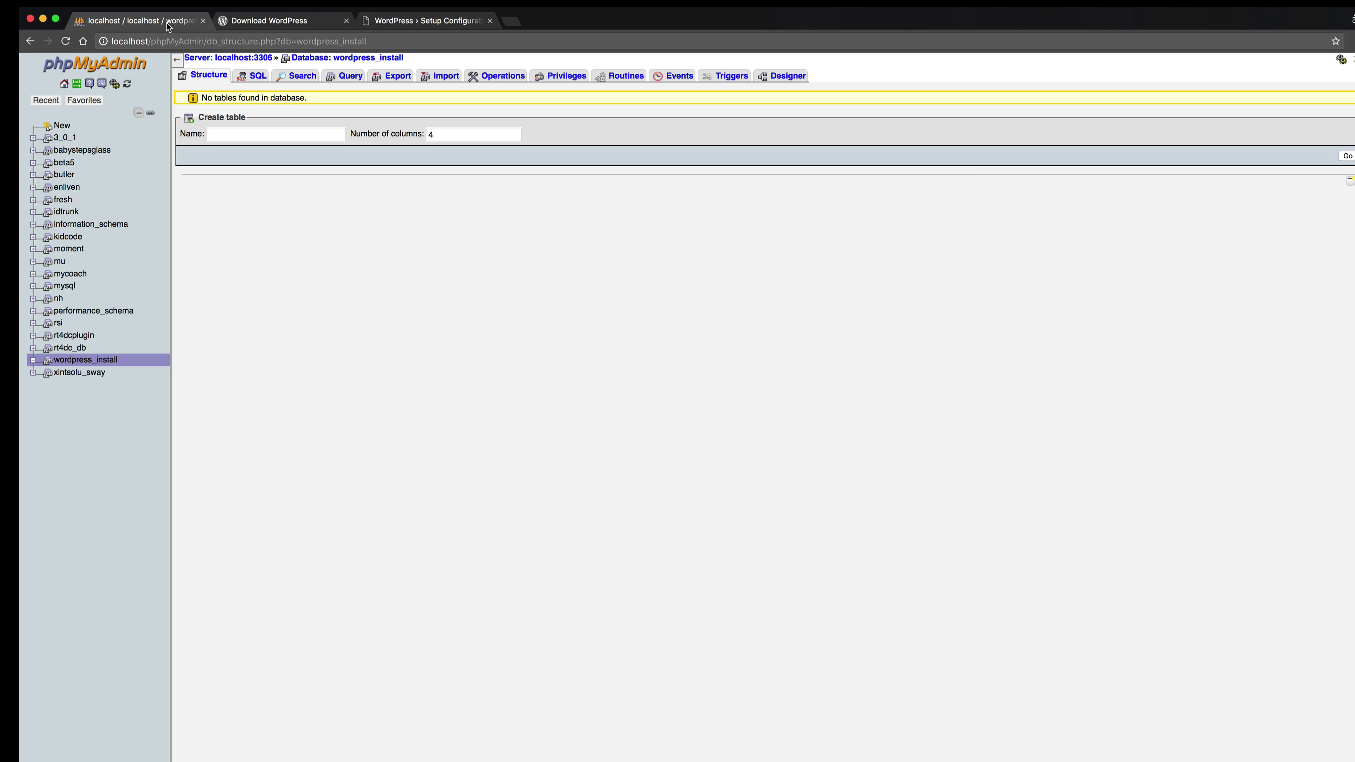
pyautogui.click(411, 22)
pyautogui.press('Right')
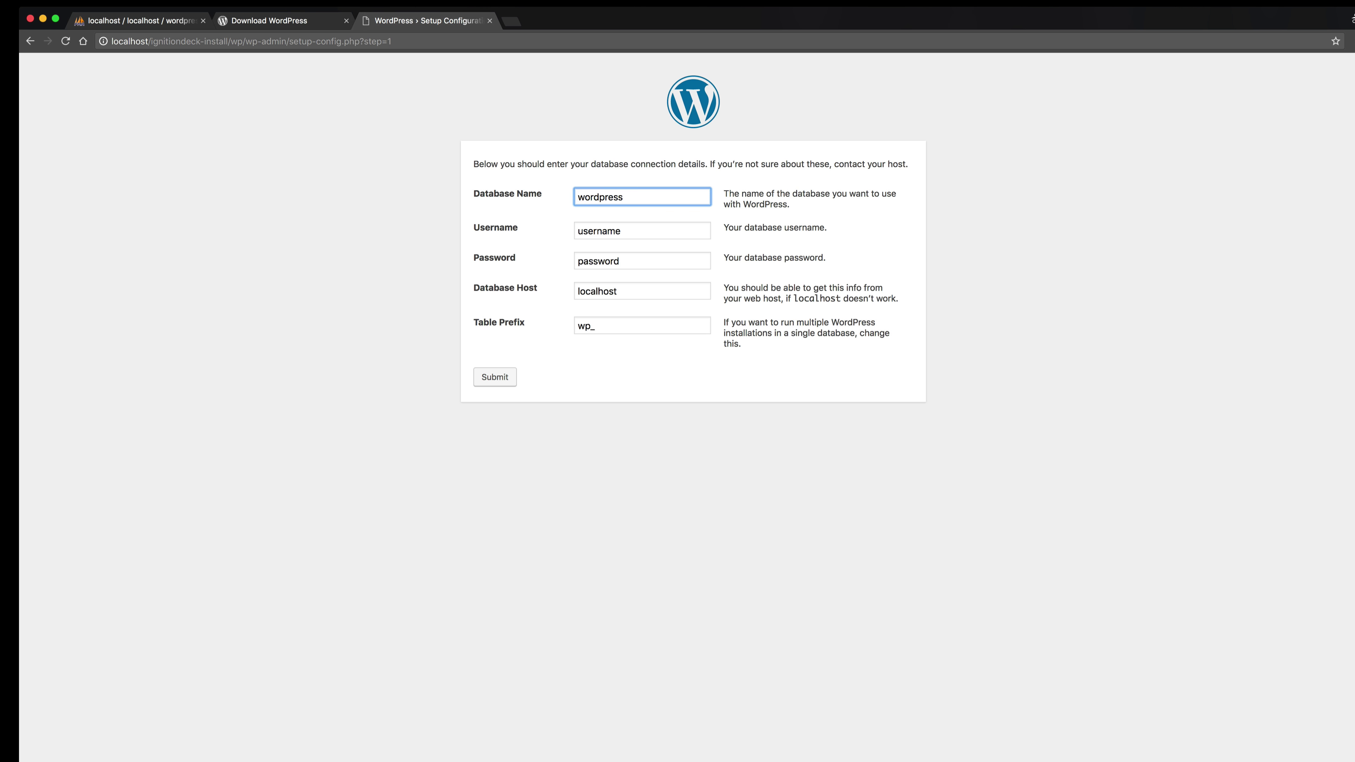
pyautogui.write('_install')
pyautogui.press('Tab')
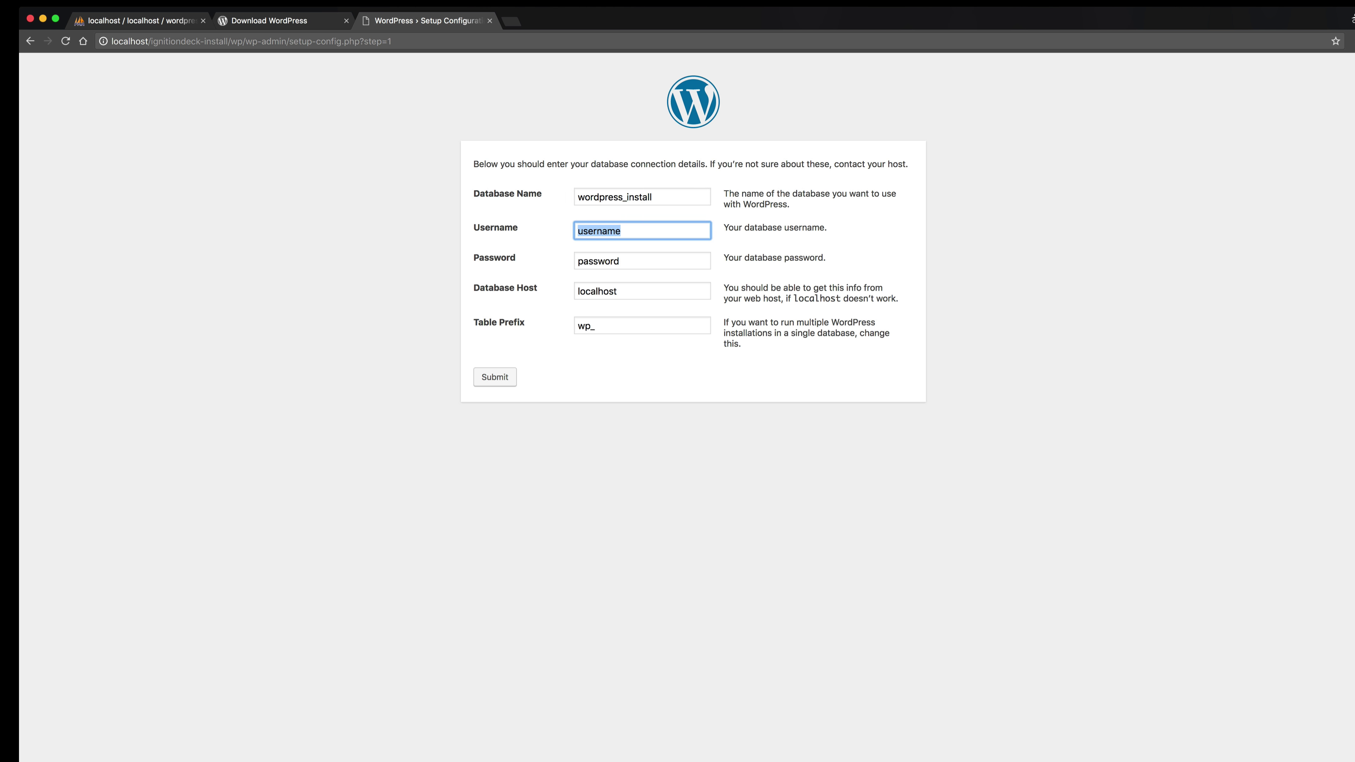
pyautogui.write('root')
pyautogui.press('Tab')
pyautogui.write('r')
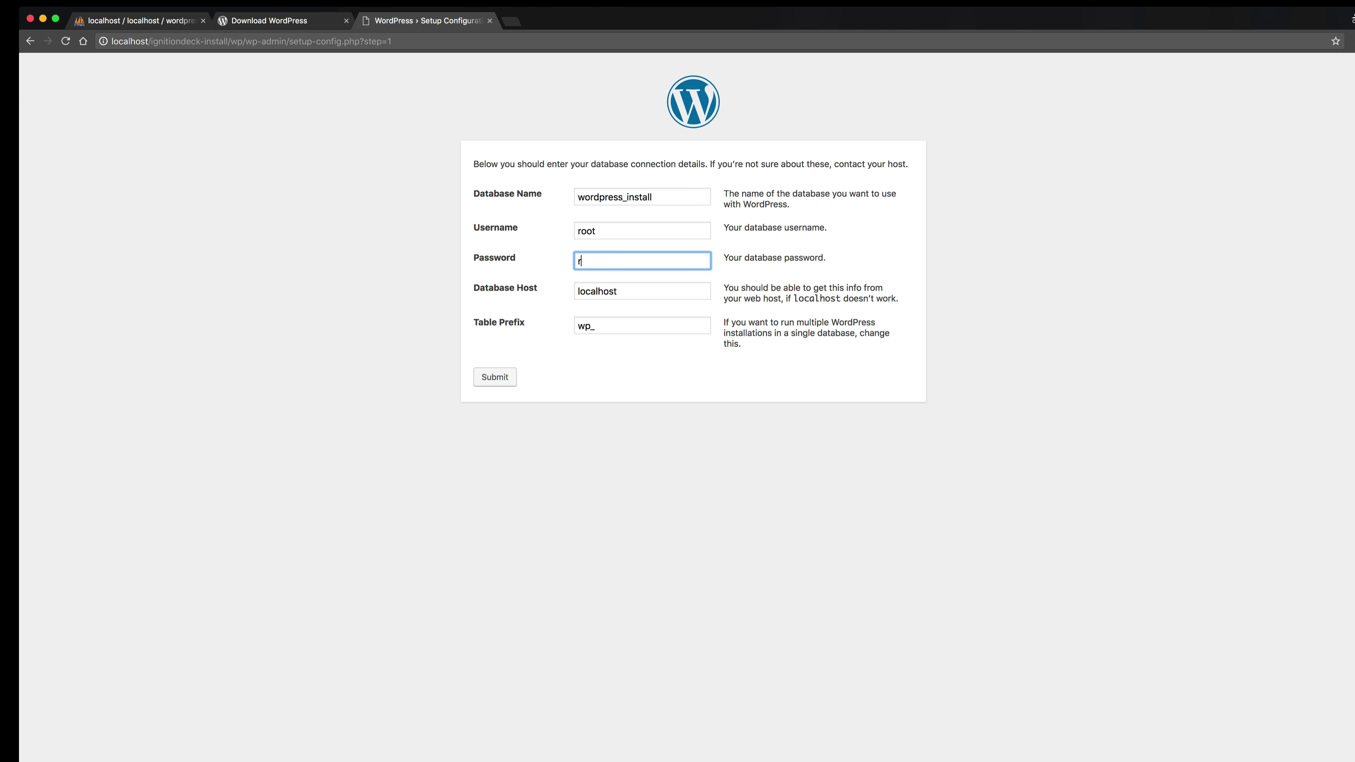
pyautogui.write('oot')
pyautogui.press('Tab')
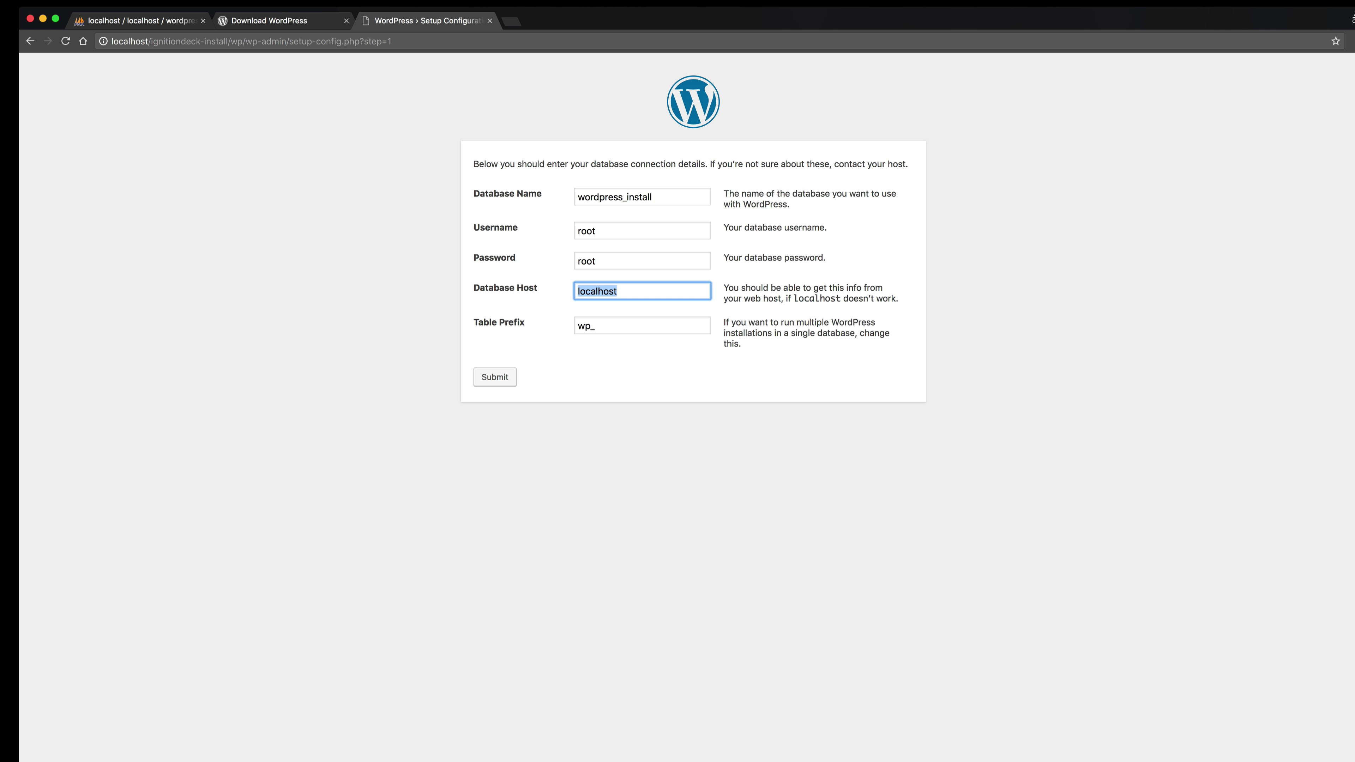